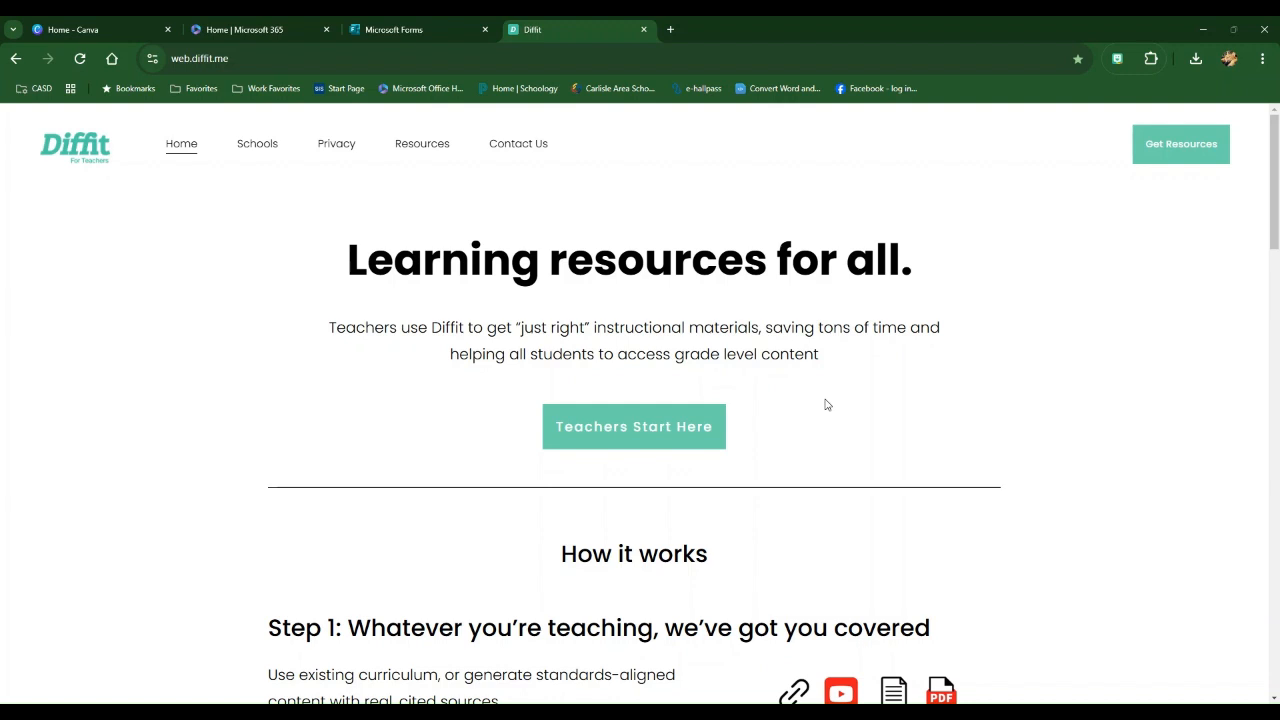
- Open the teacher resource generator and look through its article or YouTube link, text or PDF, and vocabulary list source options
left_click(619, 433)
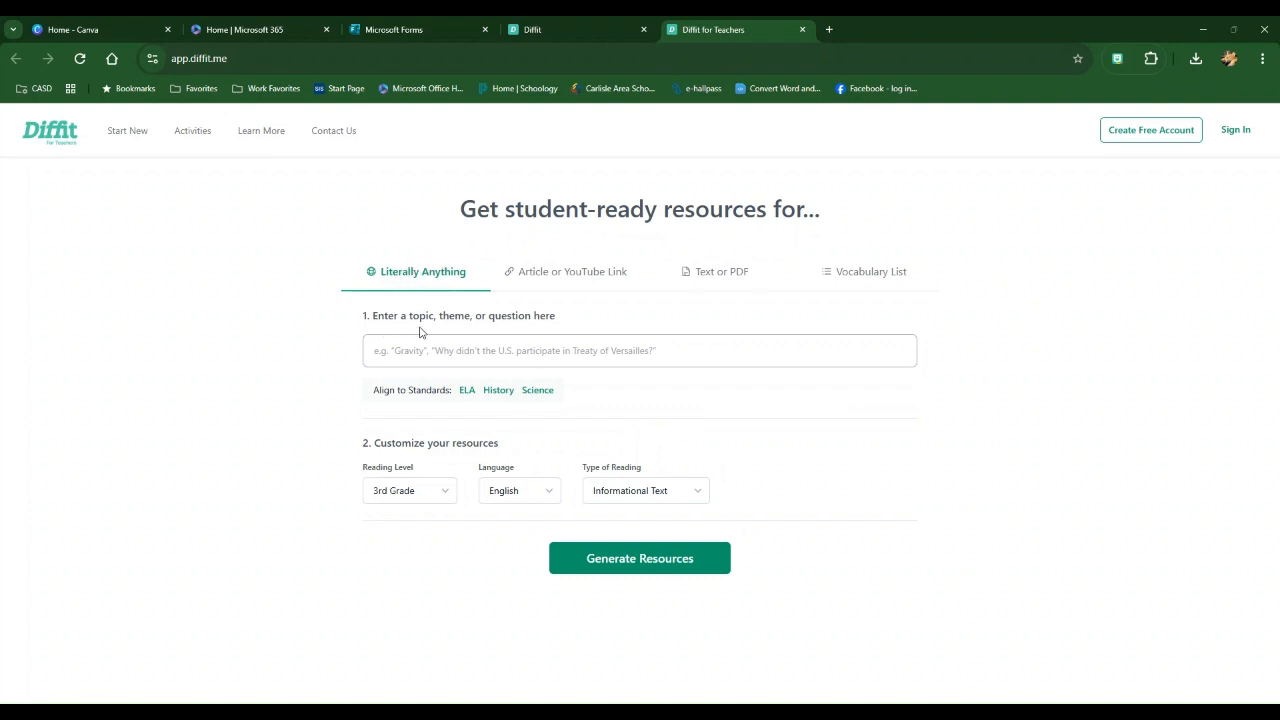
left_click(560, 279)
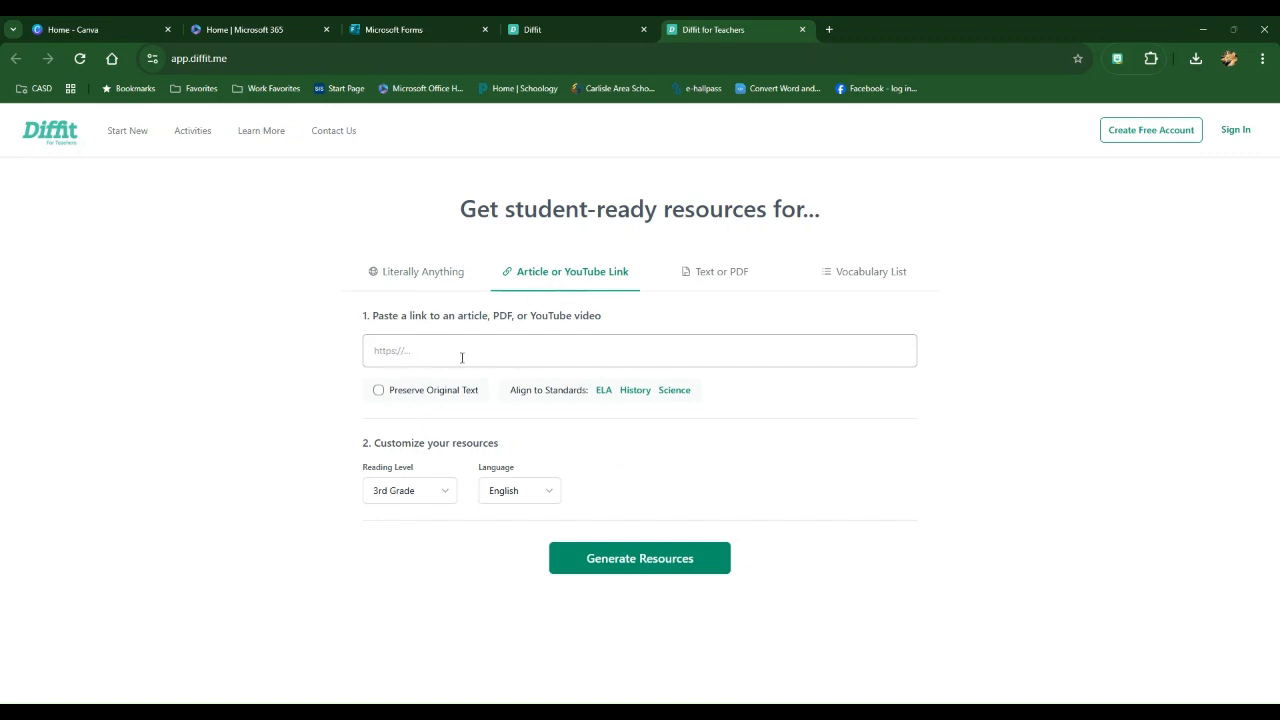
left_click(710, 278)
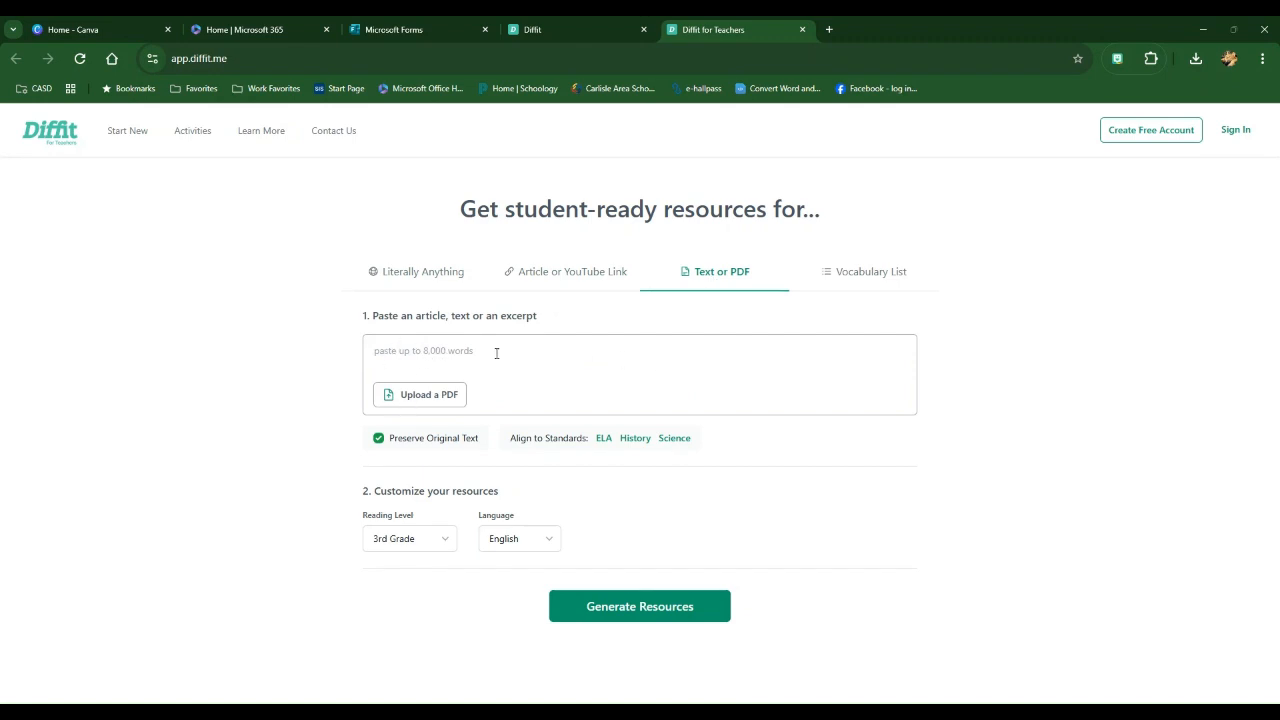
left_click(884, 279)
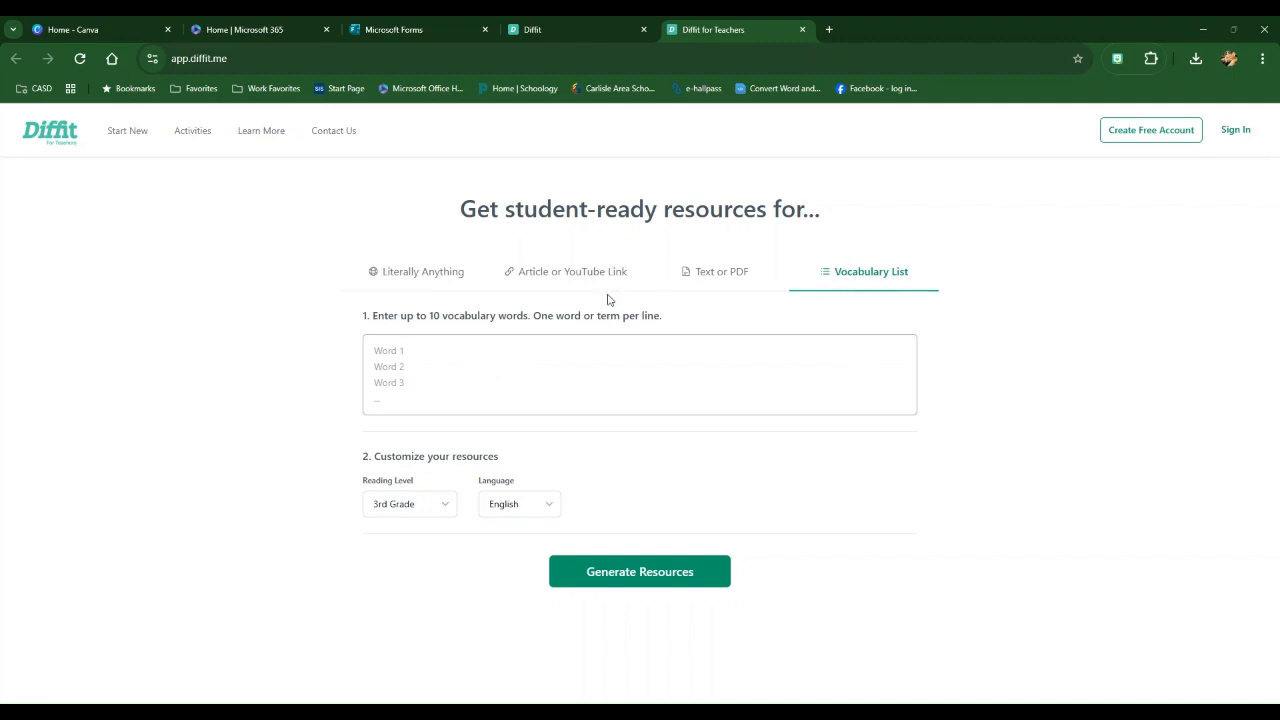
left_click(428, 282)
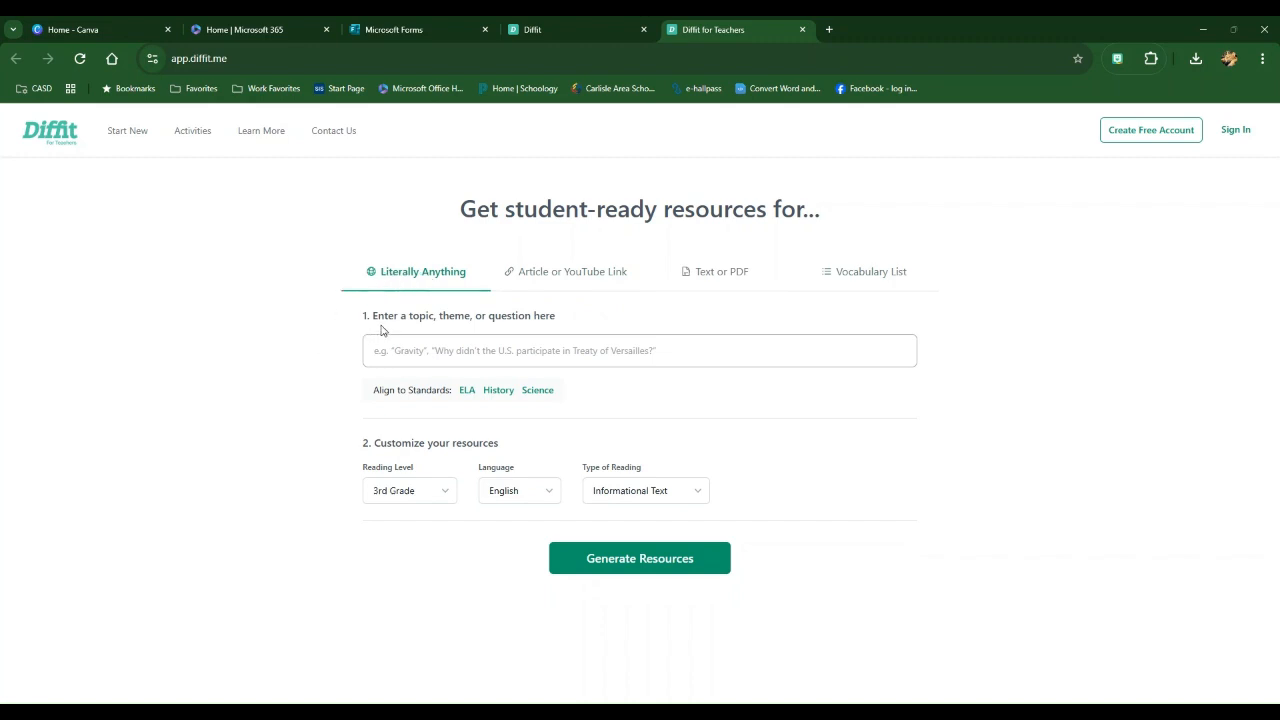
- Enter Circulatory System as the topic and set the reading level to 10th Grade
left_click(423, 352)
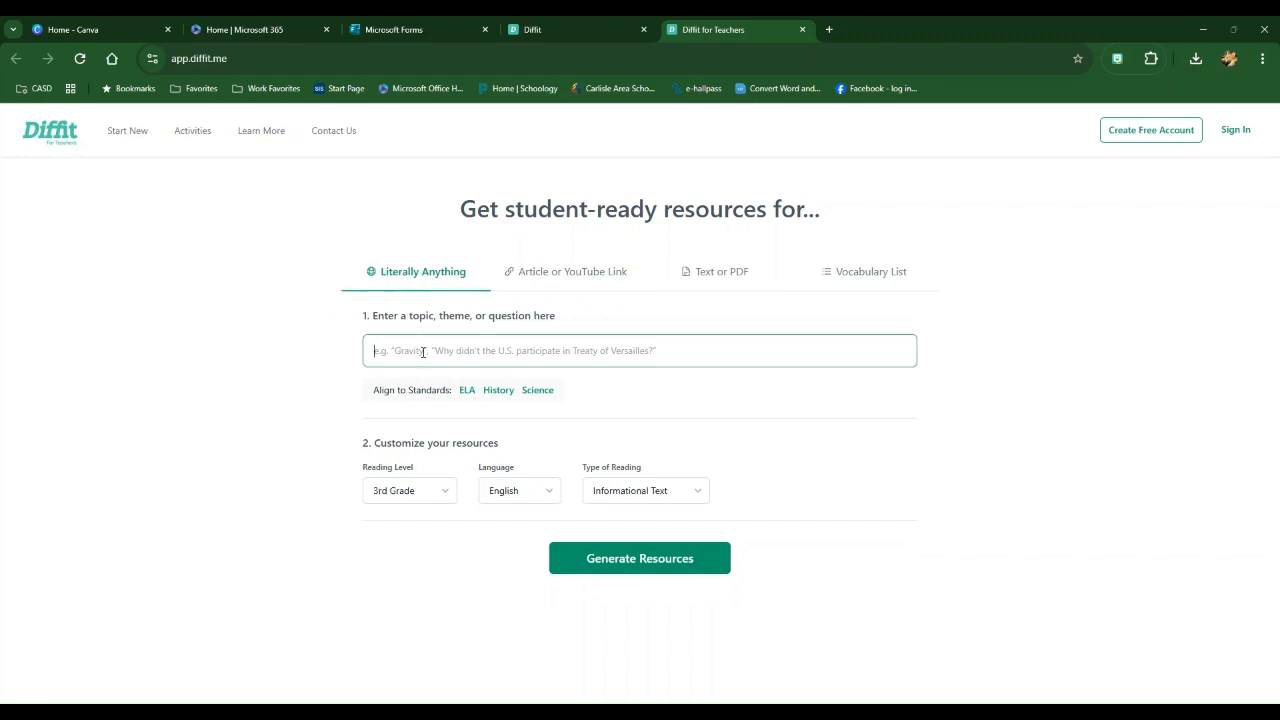
type("Circu")
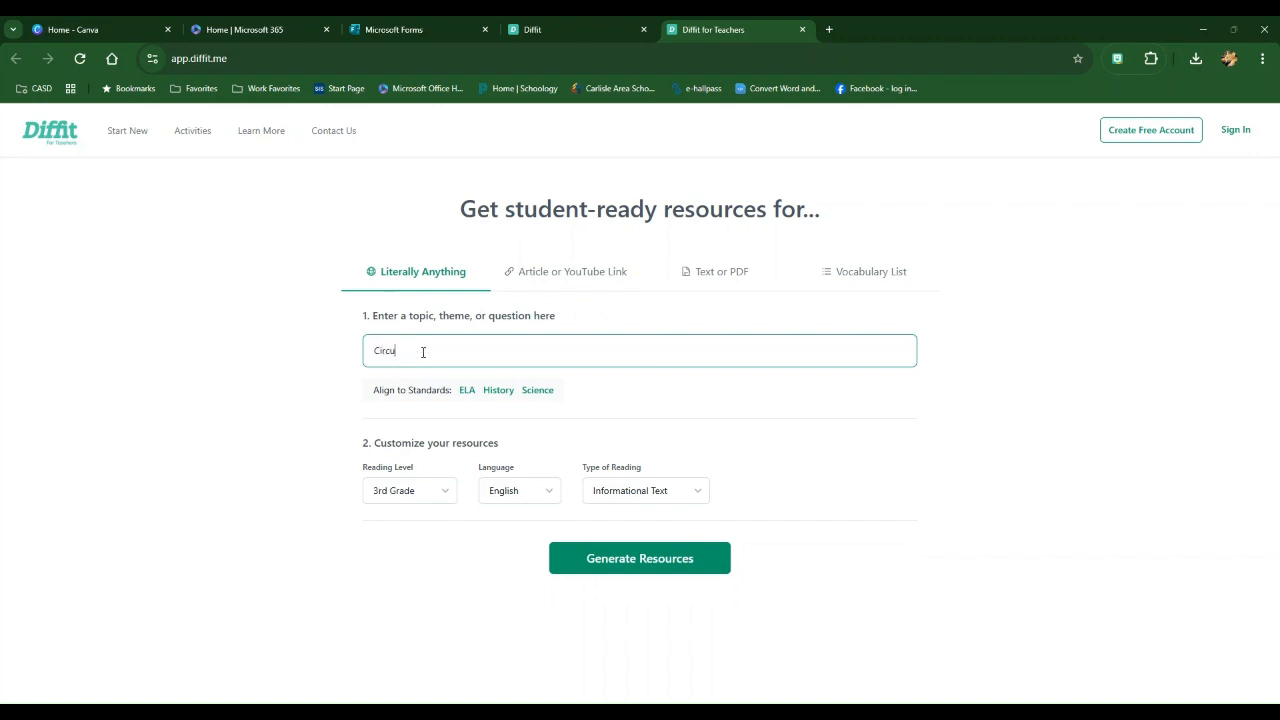
type("latory Syste")
left_click(446, 491)
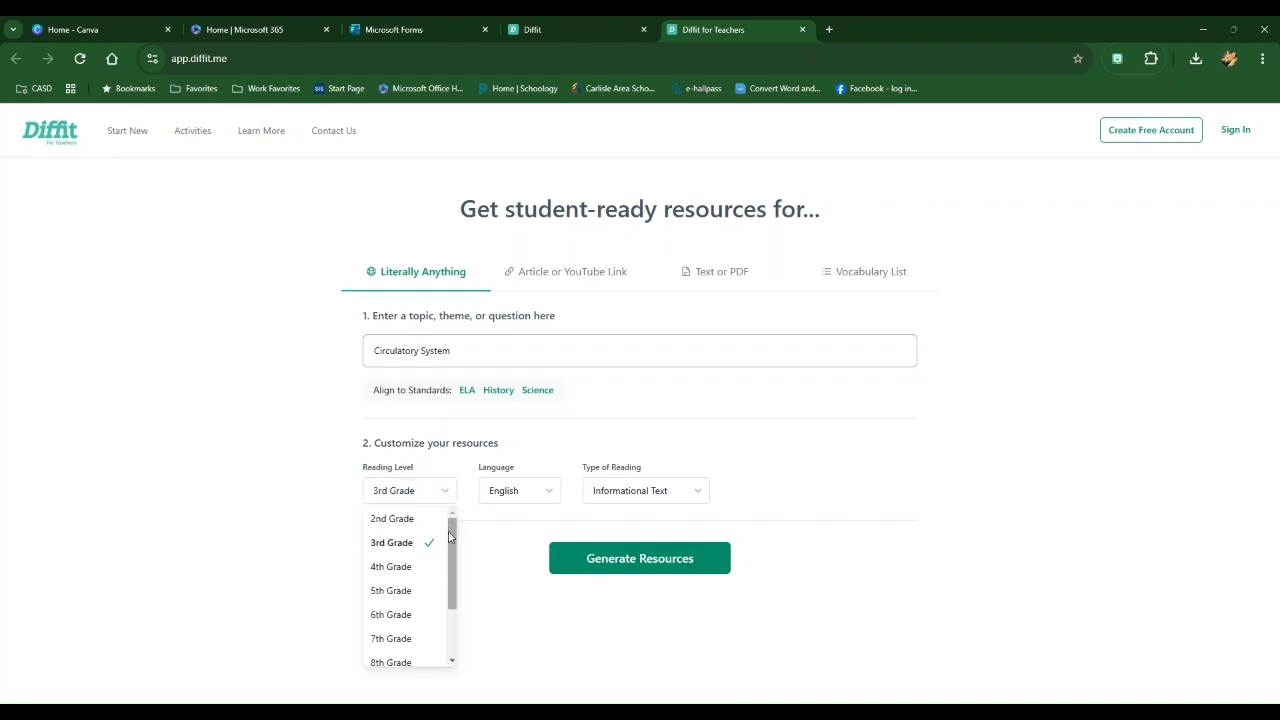
left_click_drag(449, 537, 451, 597)
left_click(406, 632)
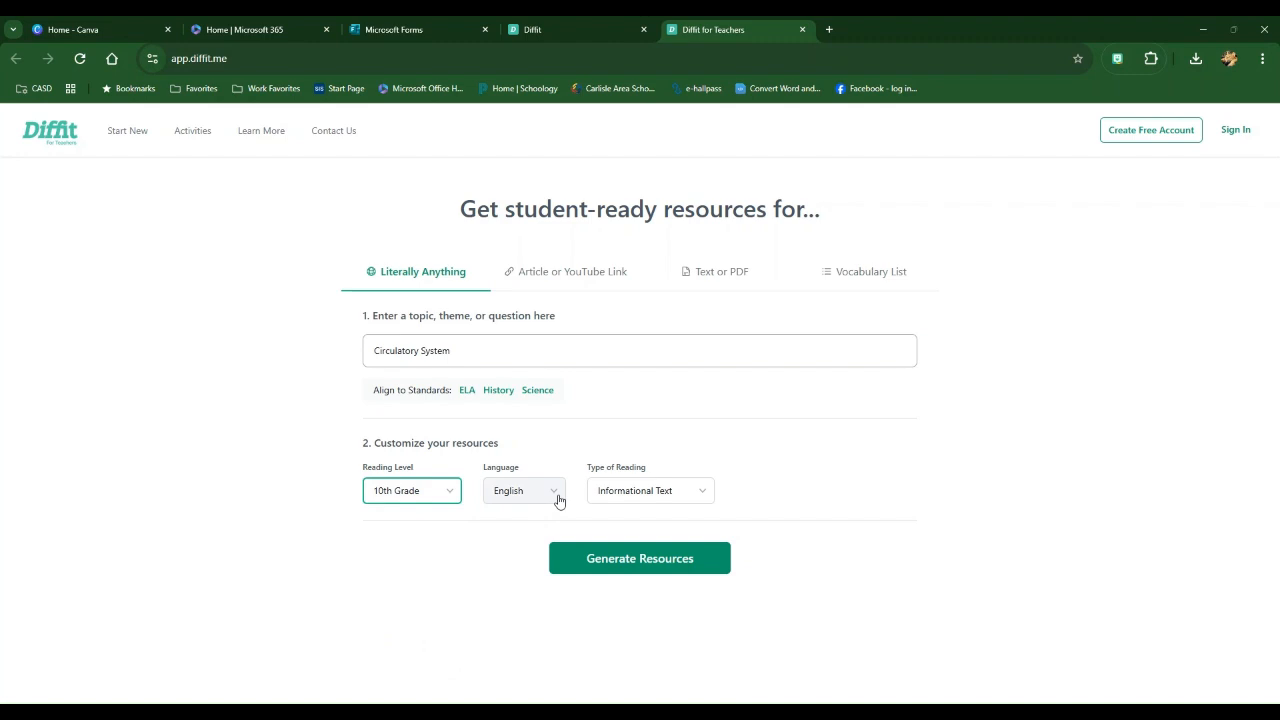
- Look through the available types of reading and output languages for the resources
left_click(694, 494)
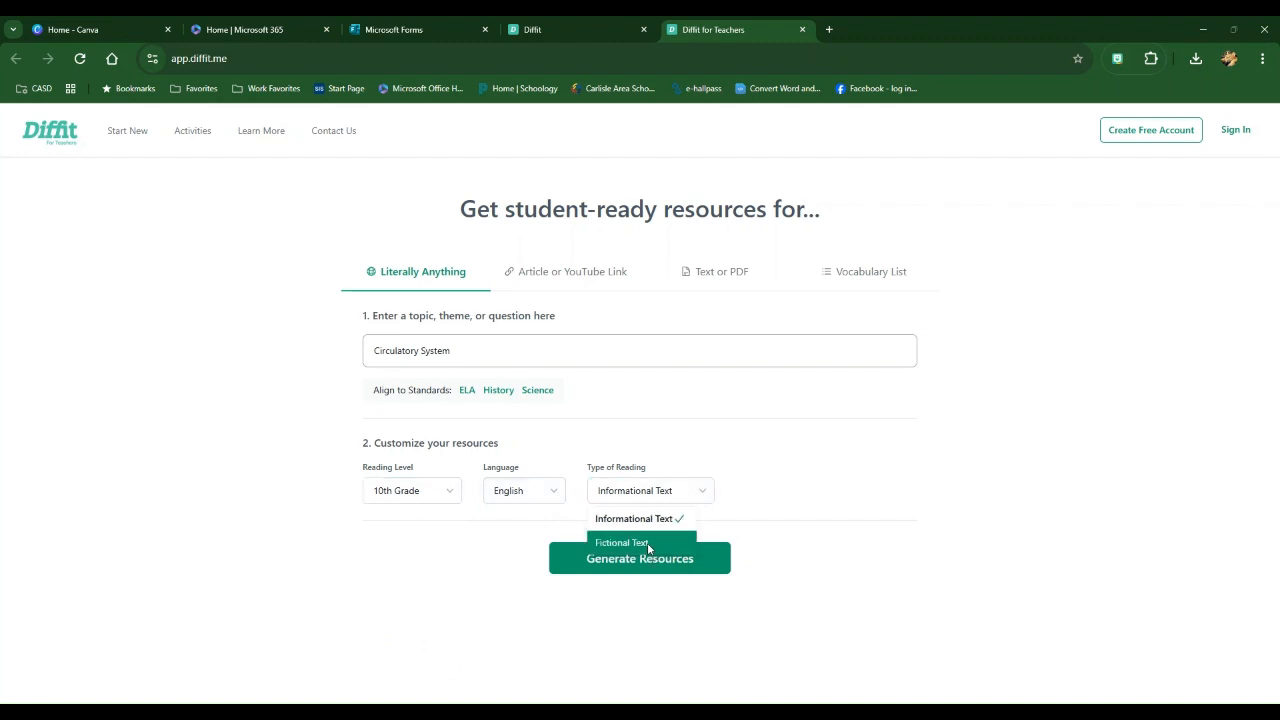
left_click(712, 495)
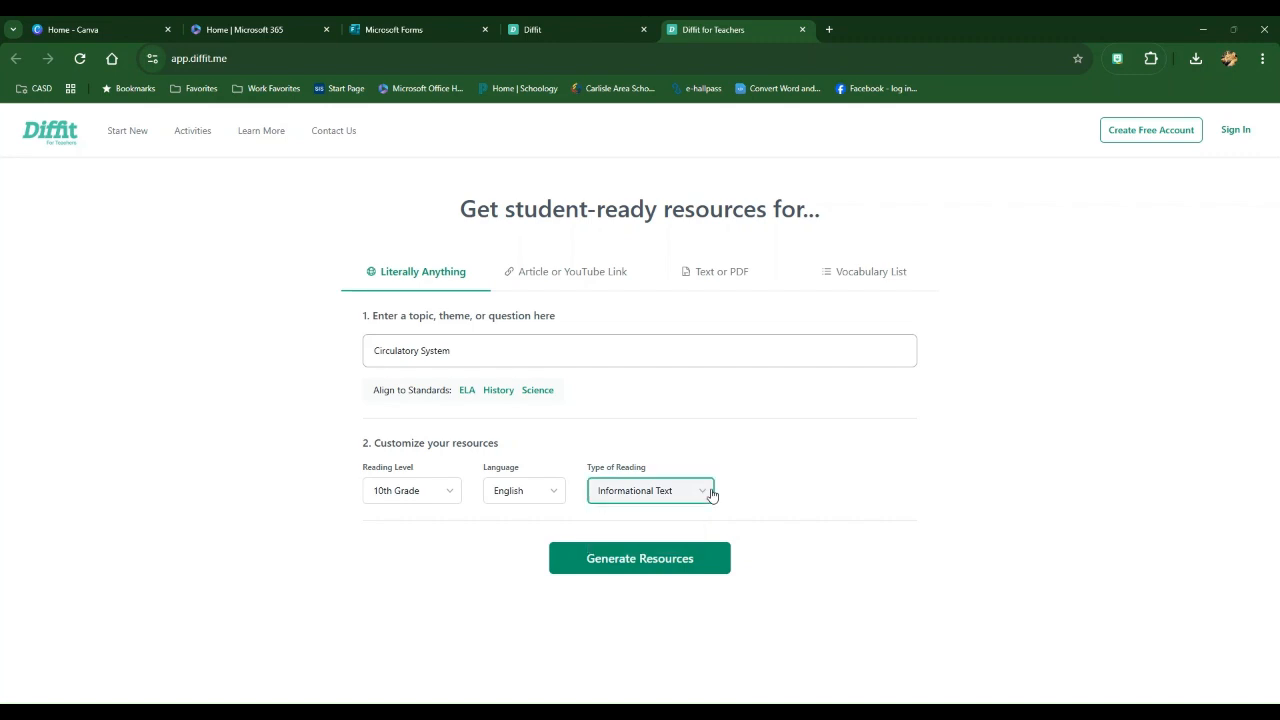
left_click(561, 494)
mouse_move(597, 521)
left_mouse_down()
mouse_move(597, 640)
mouse_move(600, 525)
left_mouse_up()
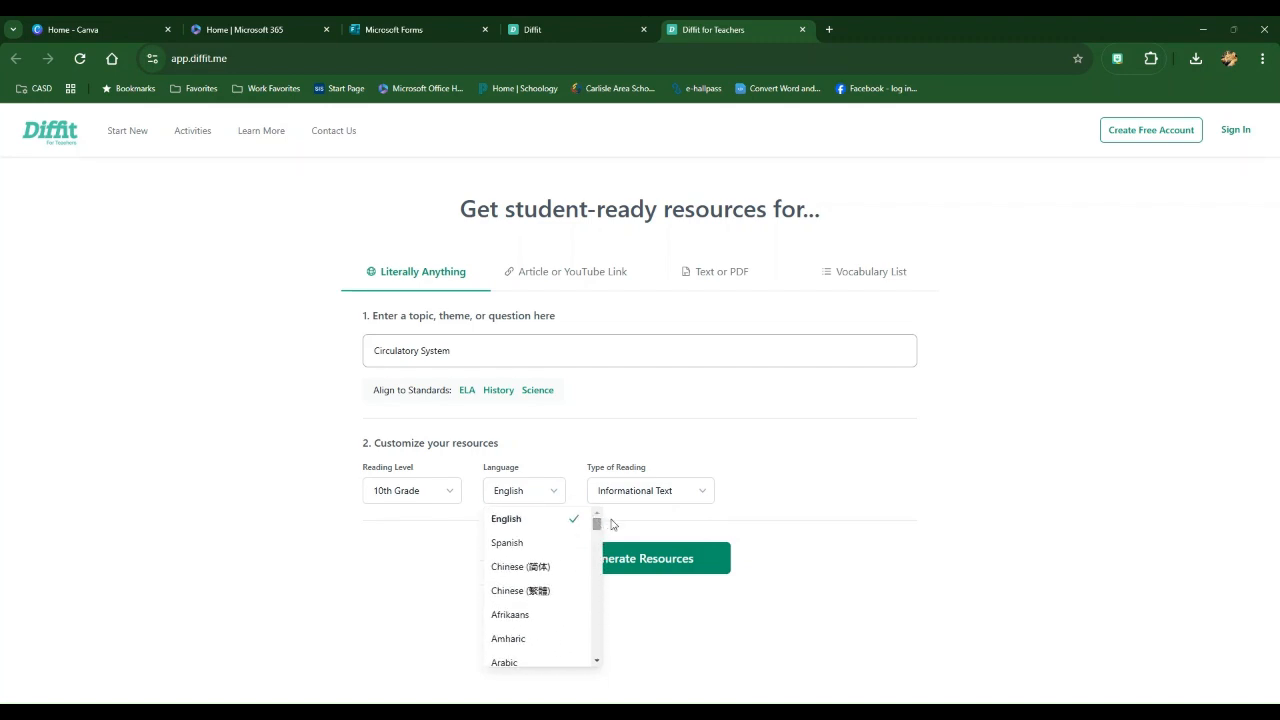
left_click(839, 507)
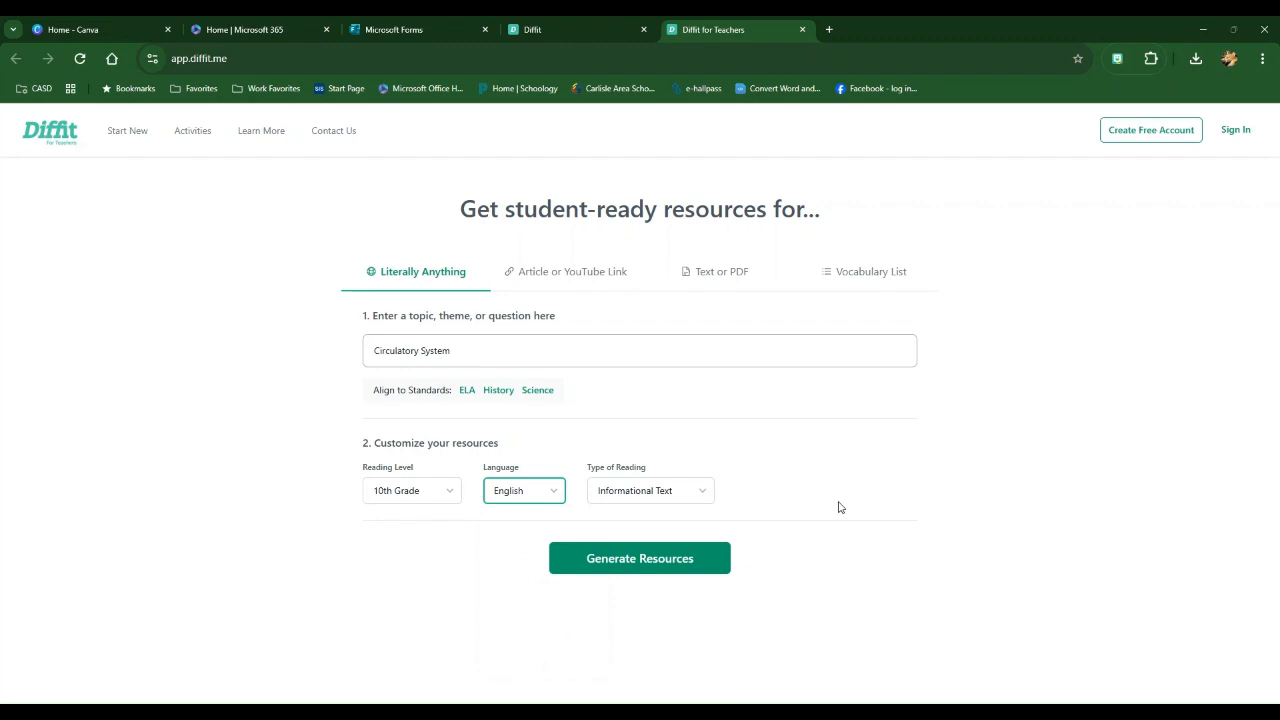
- Check the reading level choices and generate the resources for the Circulatory System topic
left_click(448, 490)
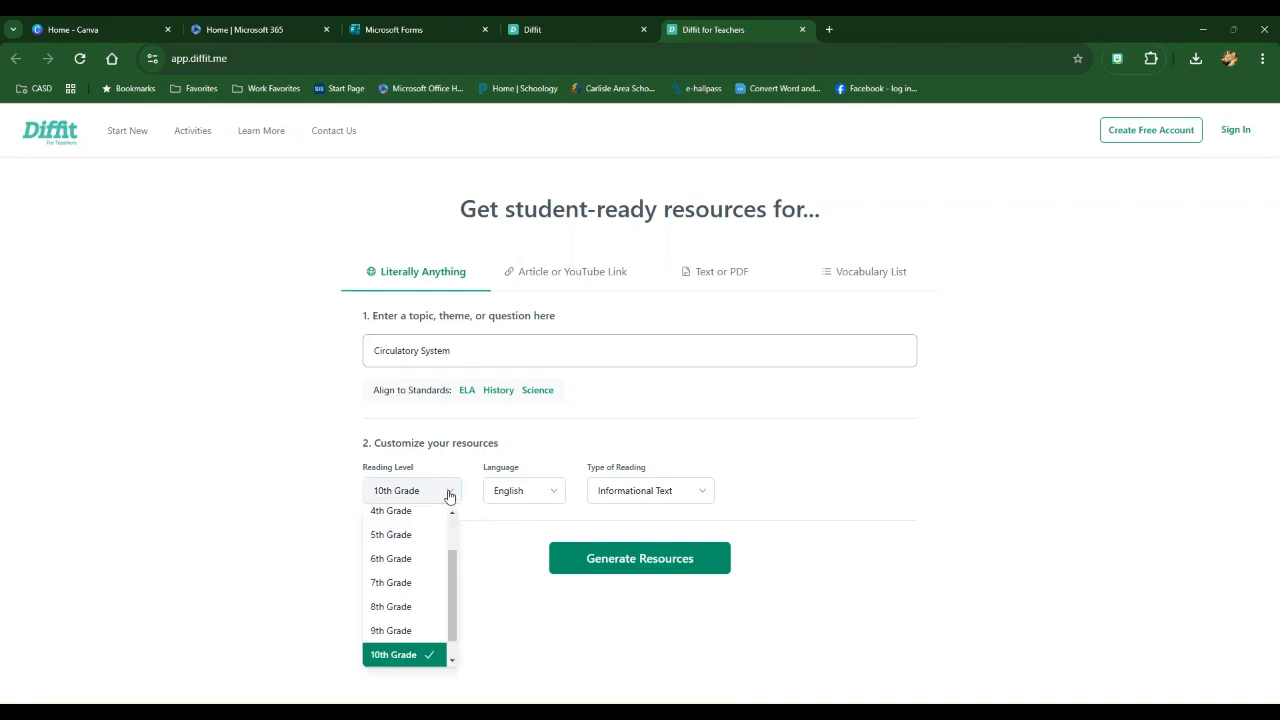
left_click(507, 596)
left_click(646, 563)
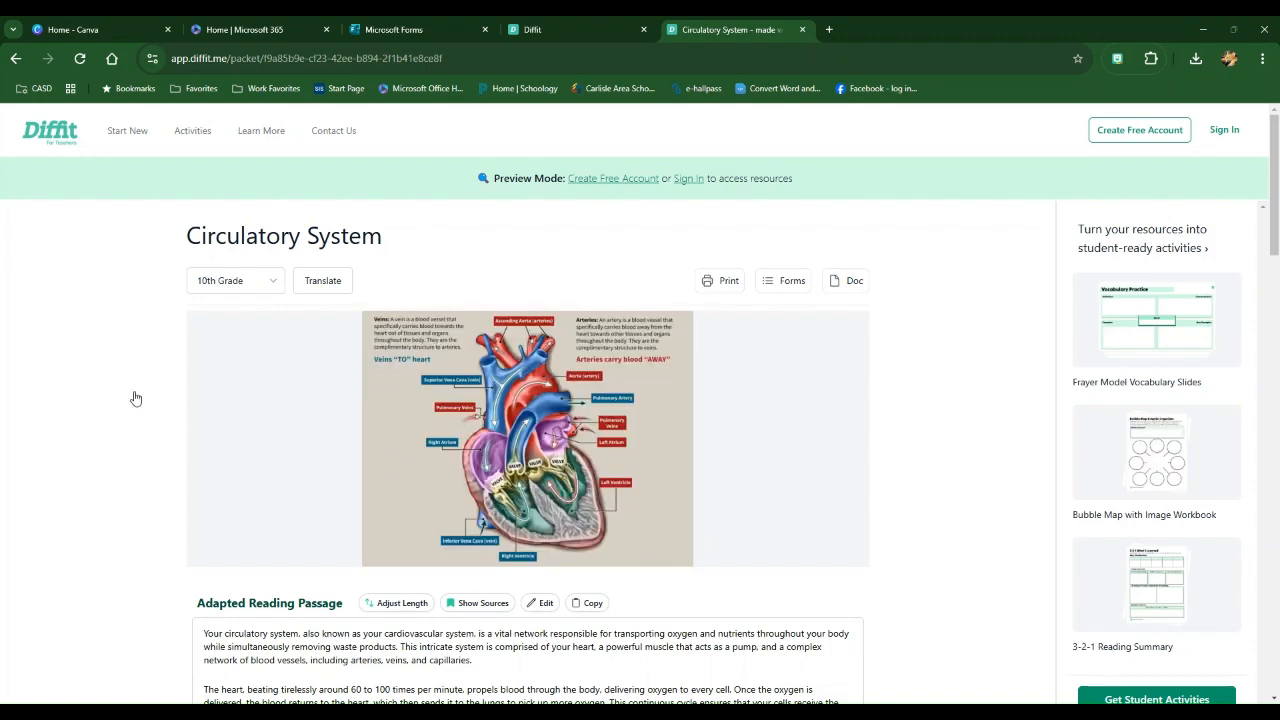
- Review the generated packet's reading passage, summary, key vocabulary, multiple choice and short answer questions, open-ended prompts, and suggested student activities
scroll(136, 398, "down", 1)
scroll(133, 398, "down", 1)
scroll(470, 470, "down", 1)
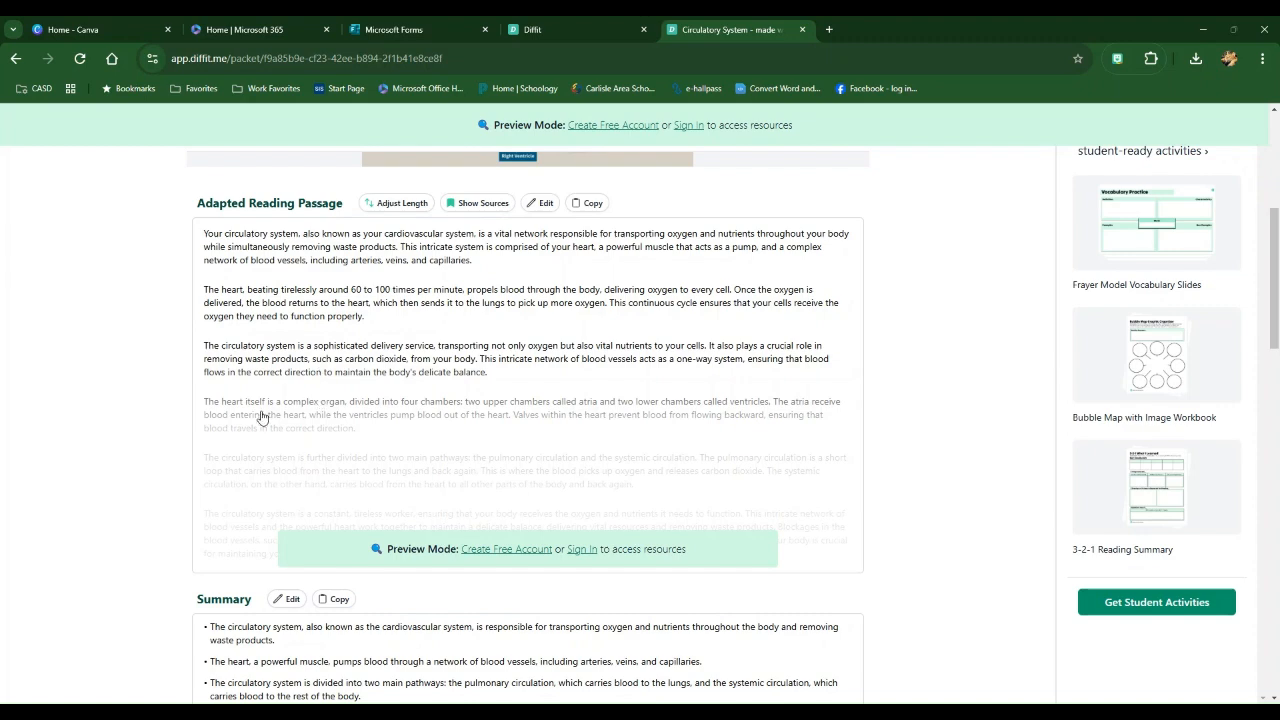
scroll(120, 437, "down", 2)
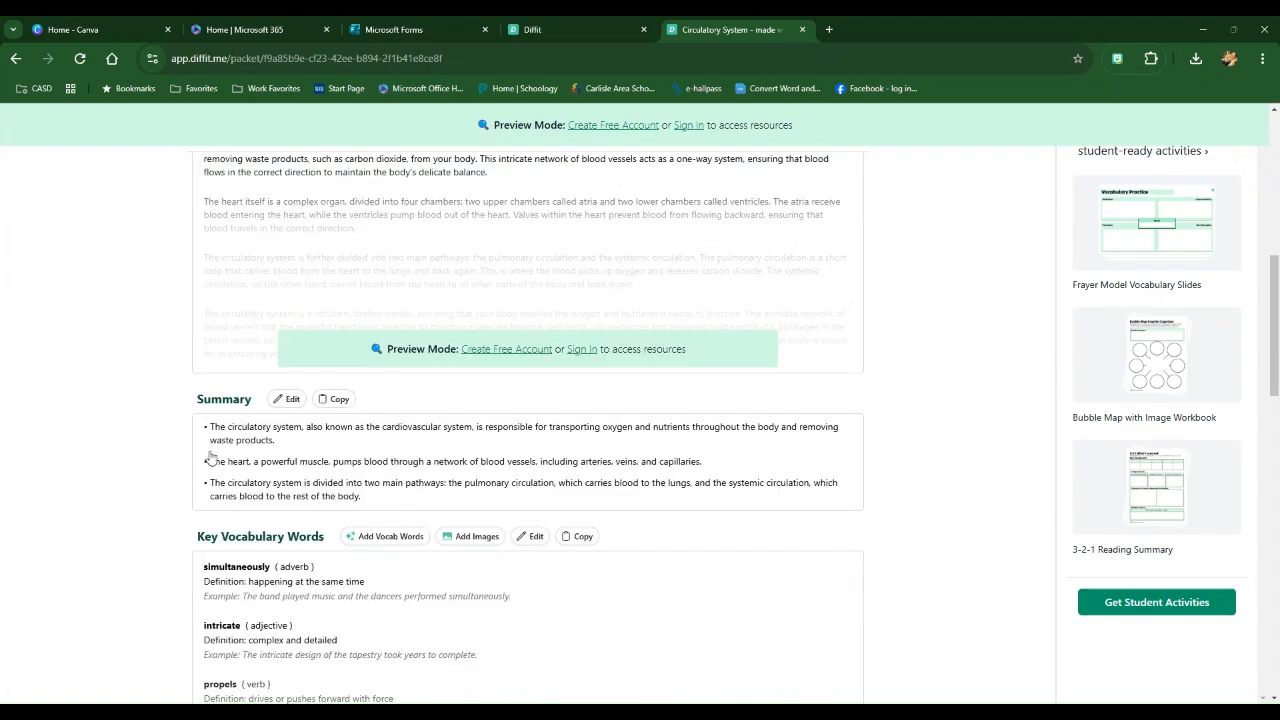
scroll(100, 467, "down", 1)
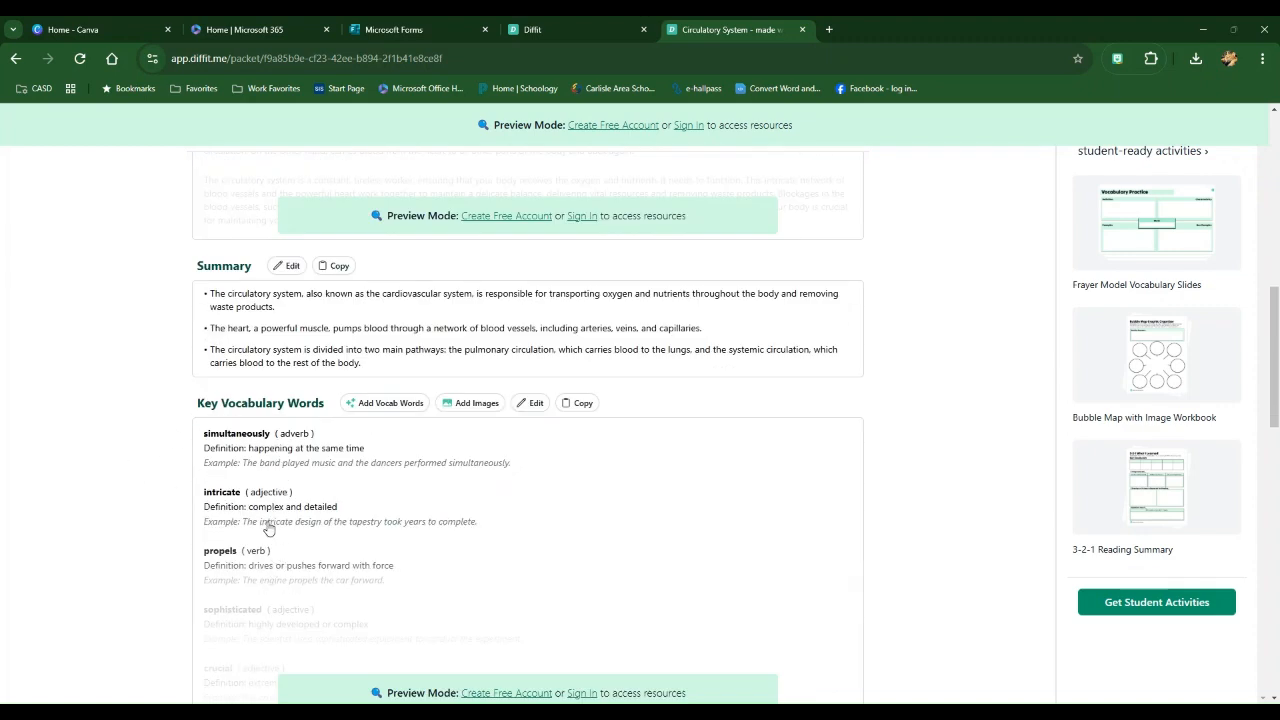
scroll(268, 537, "down", 1)
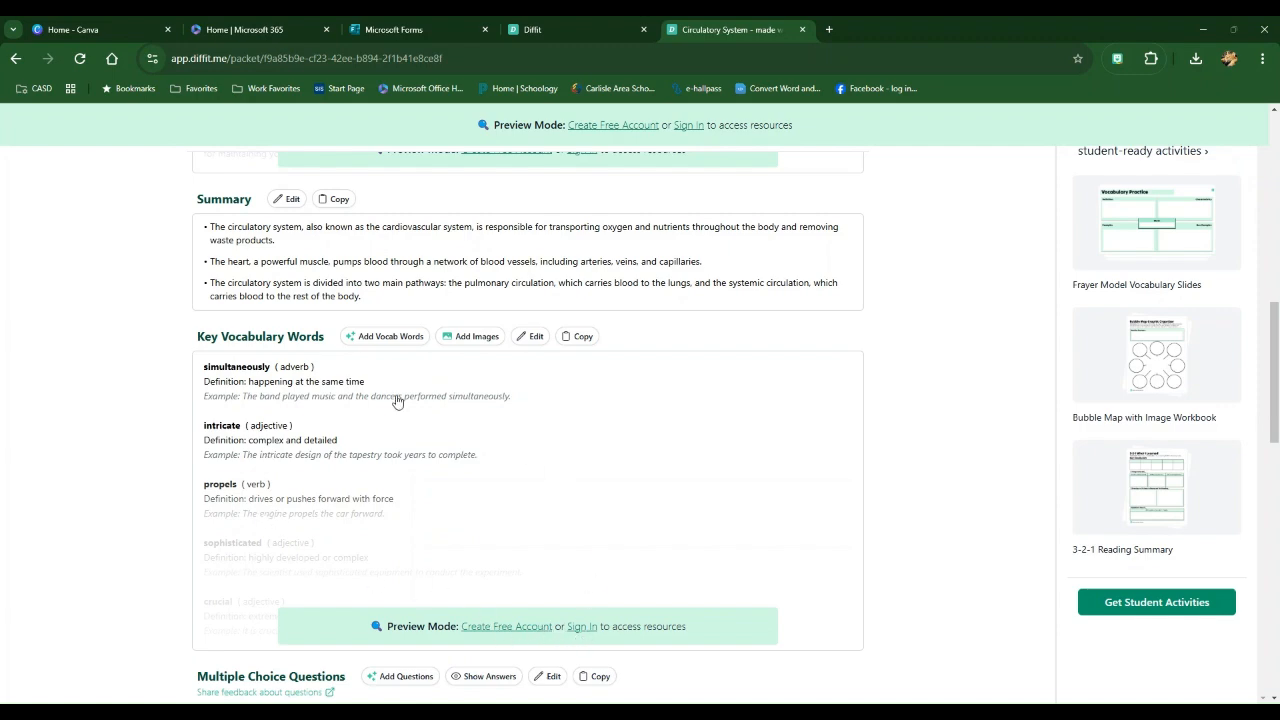
scroll(114, 443, "down", 2)
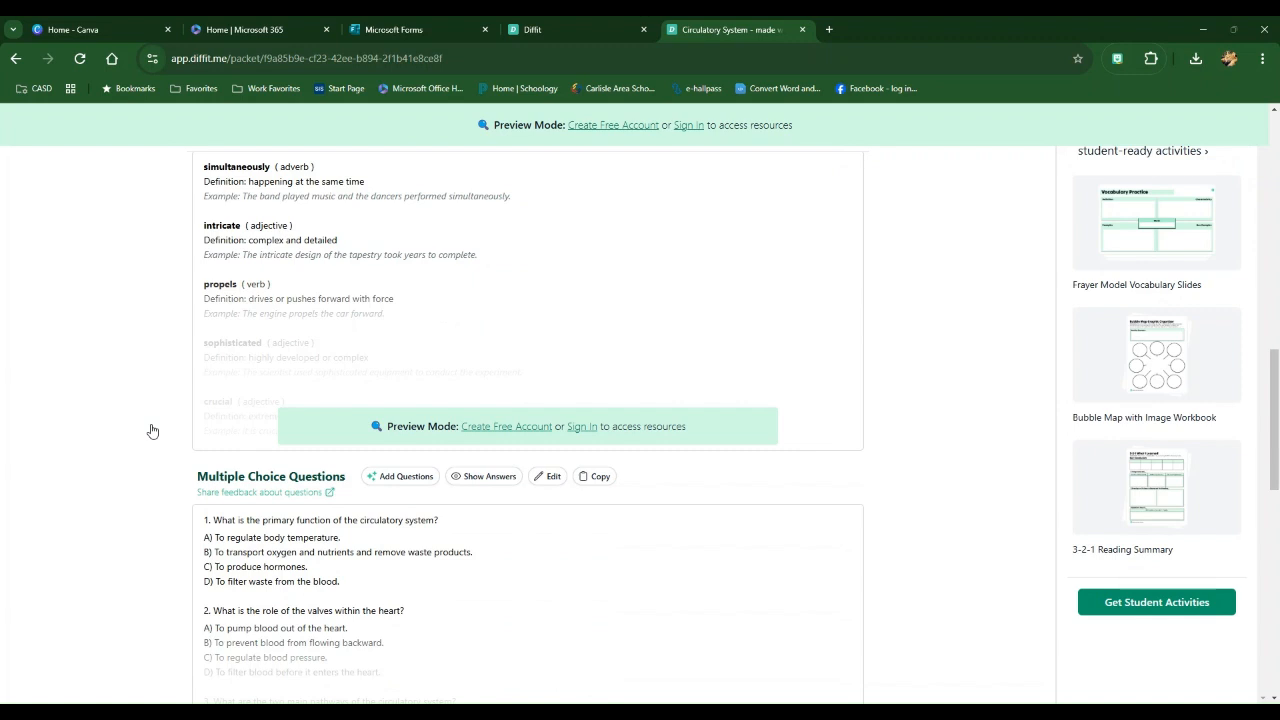
scroll(152, 430, "down", 2)
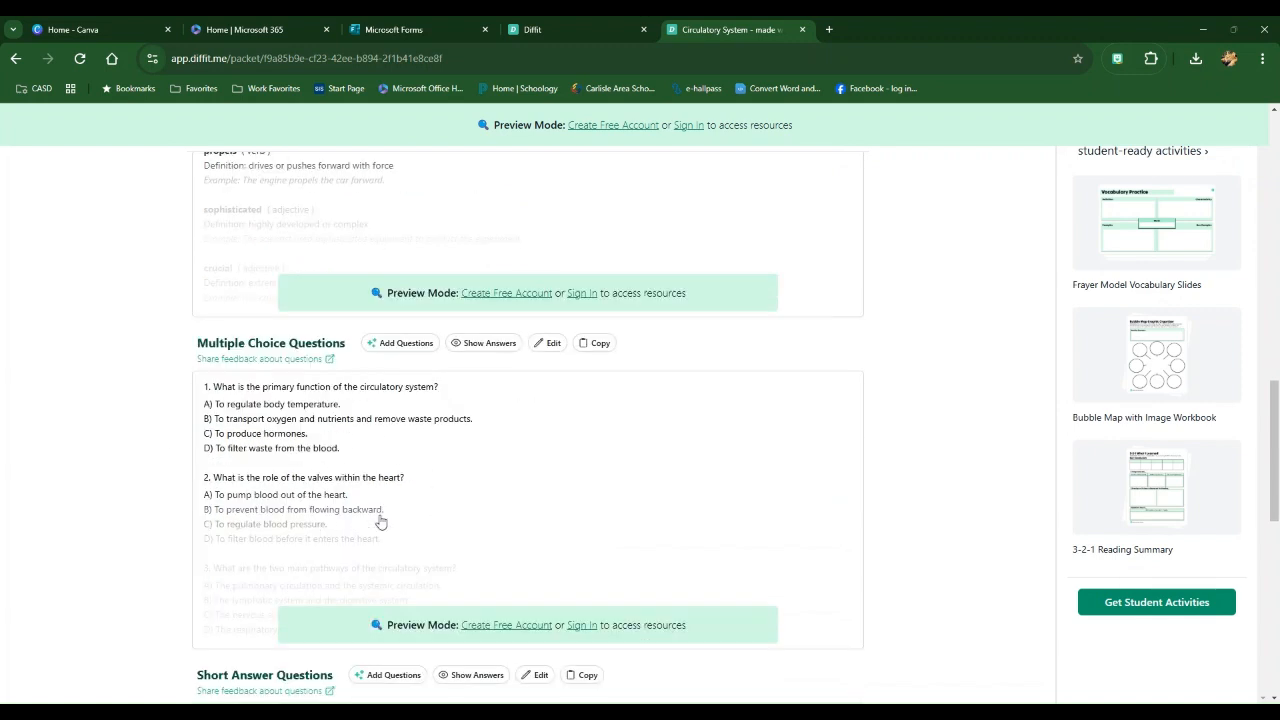
scroll(382, 515, "down", 1)
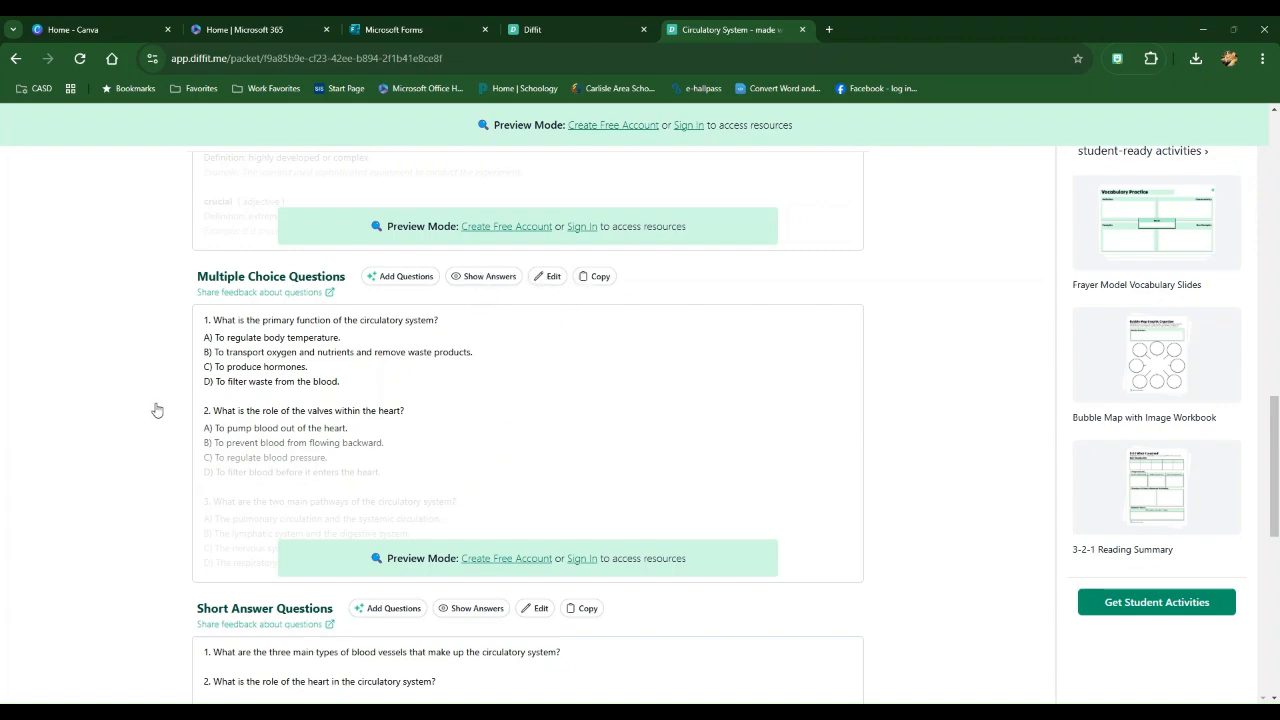
scroll(157, 409, "down", 2)
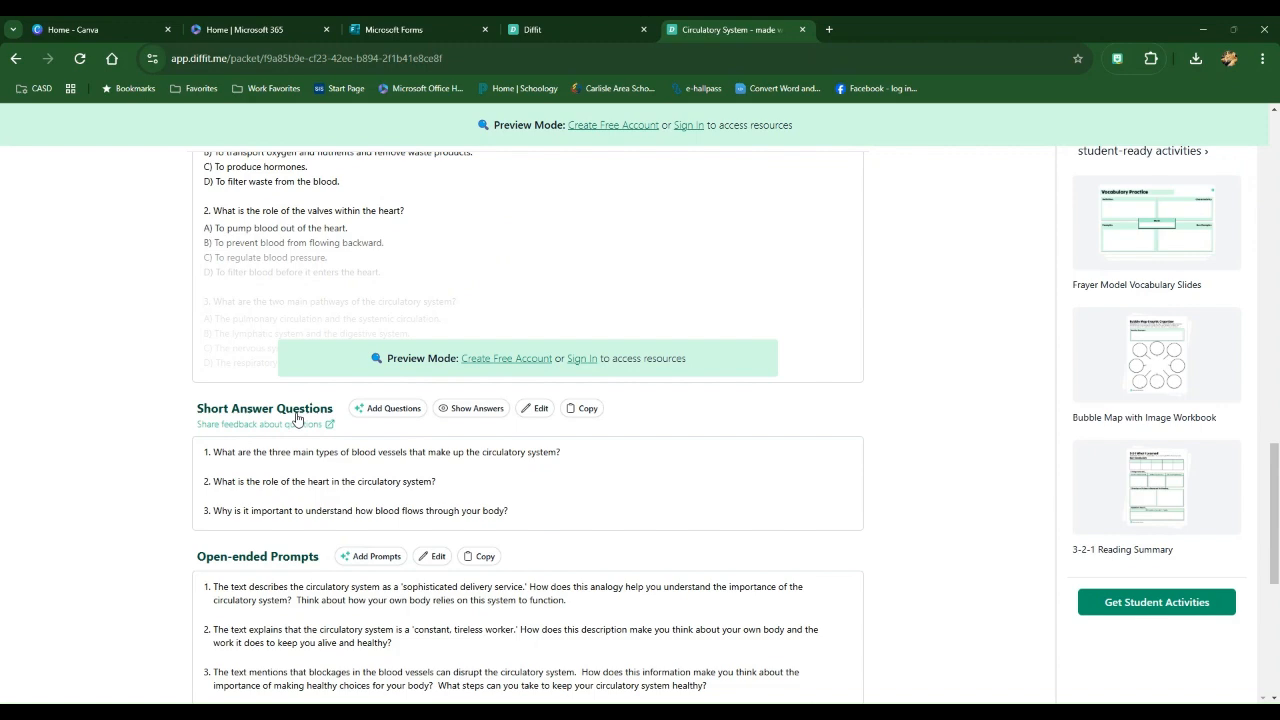
scroll(128, 453, "down", 2)
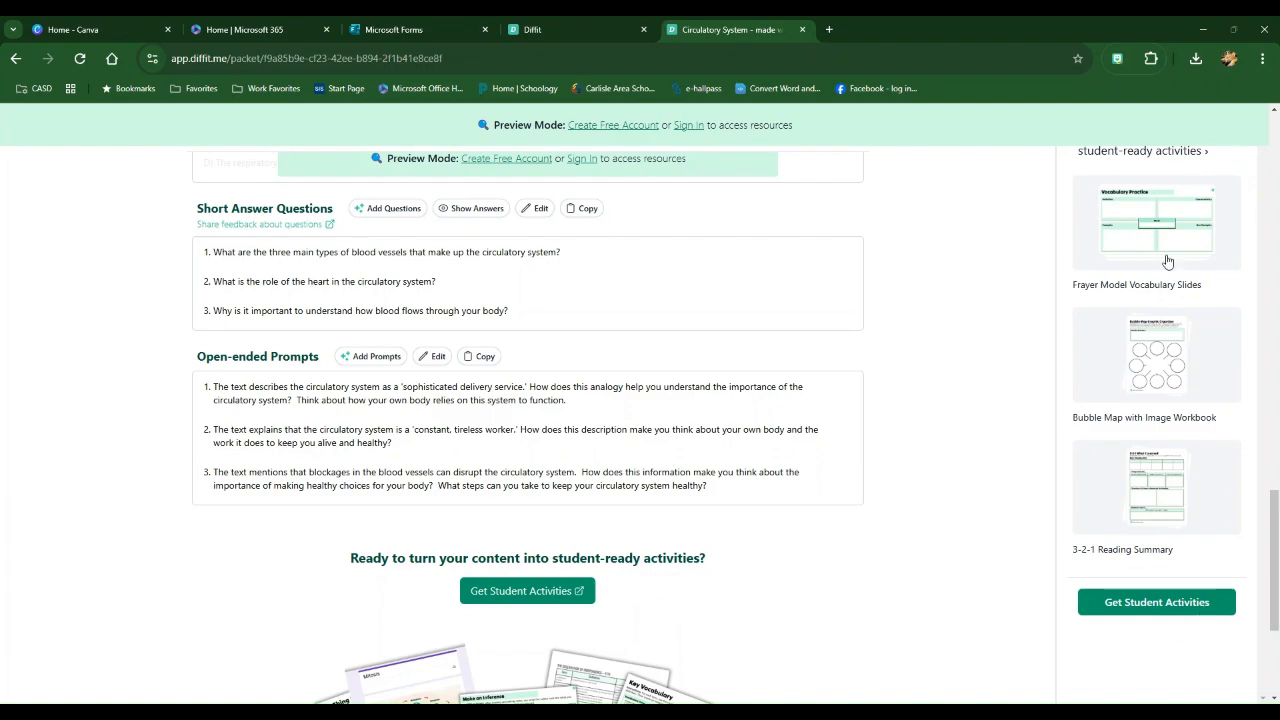
scroll(1112, 437, "up", 3)
scroll(1180, 320, "up", 15)
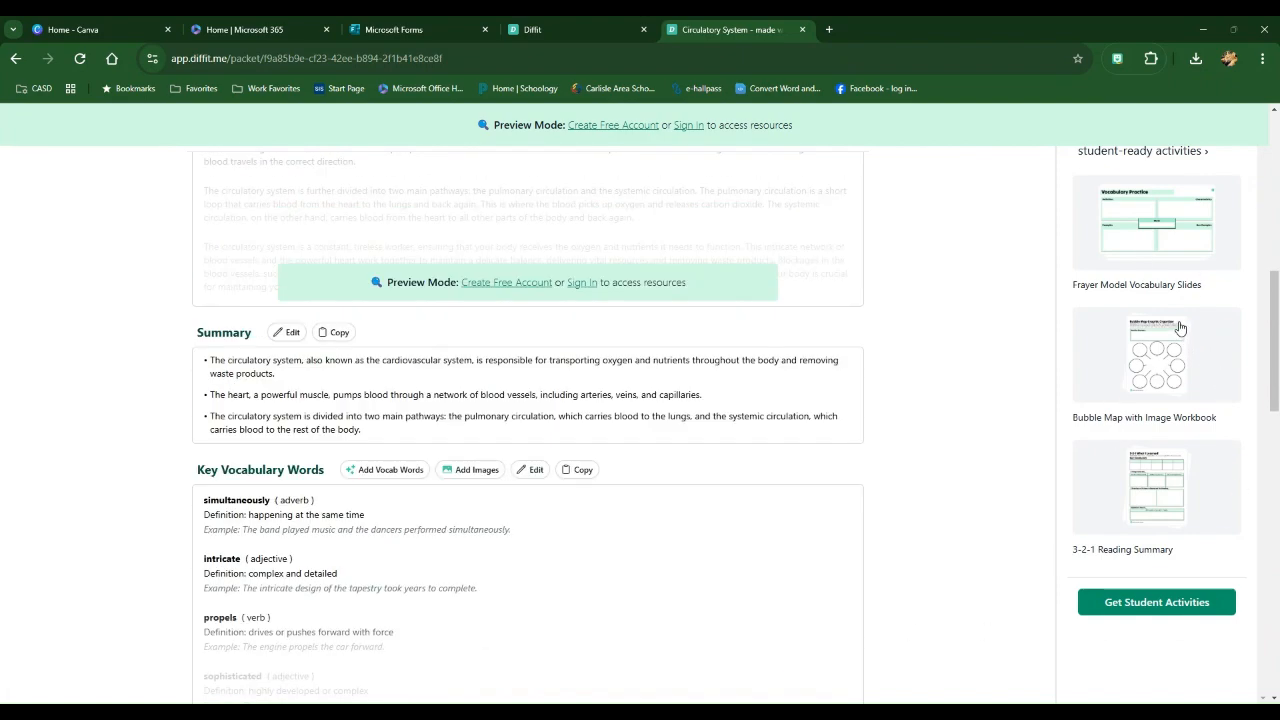
scroll(1172, 311, "up", 2)
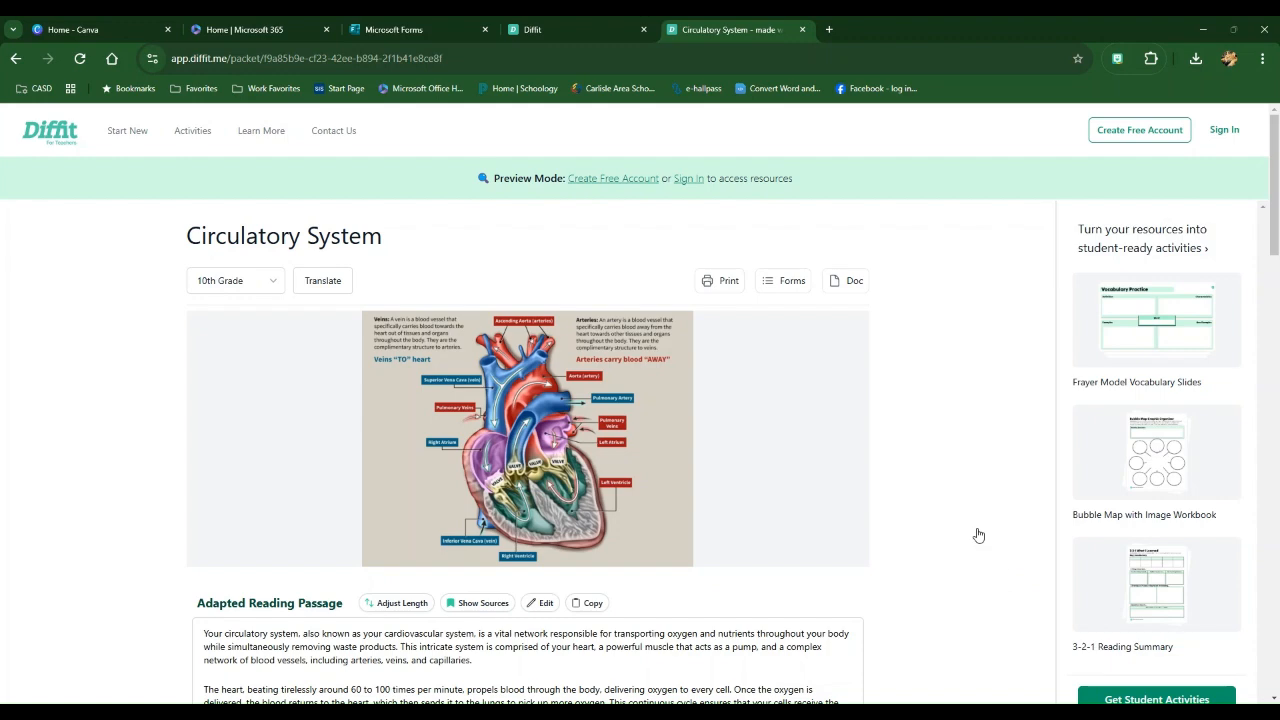
- Request the adapted reading passage's sources and sign in to the account to leave preview mode
scroll(977, 528, "down", 2)
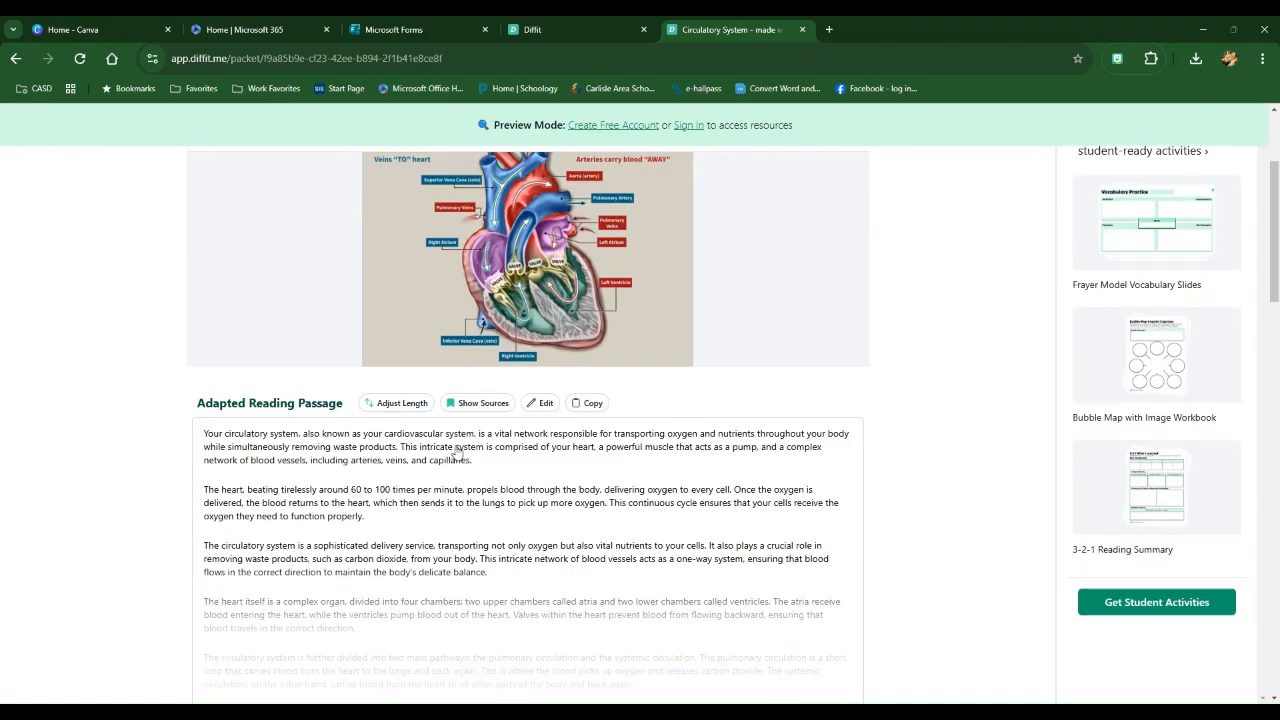
left_click(476, 406)
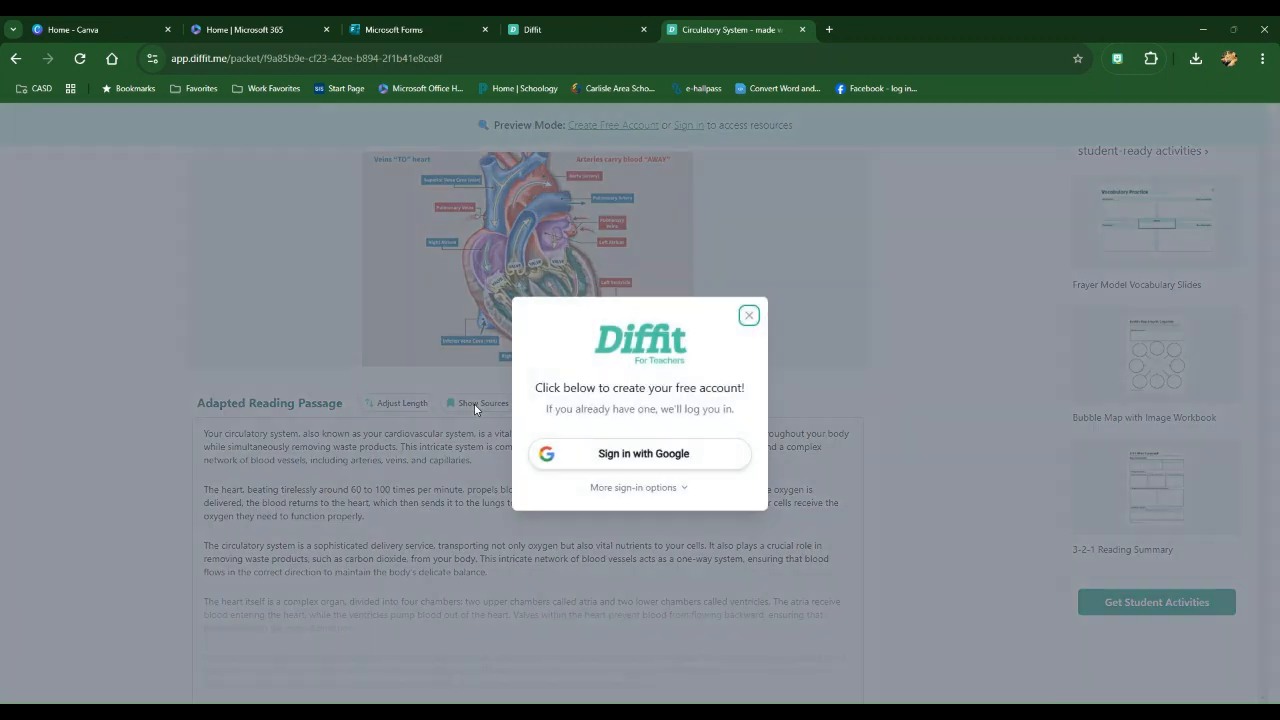
left_click(672, 488)
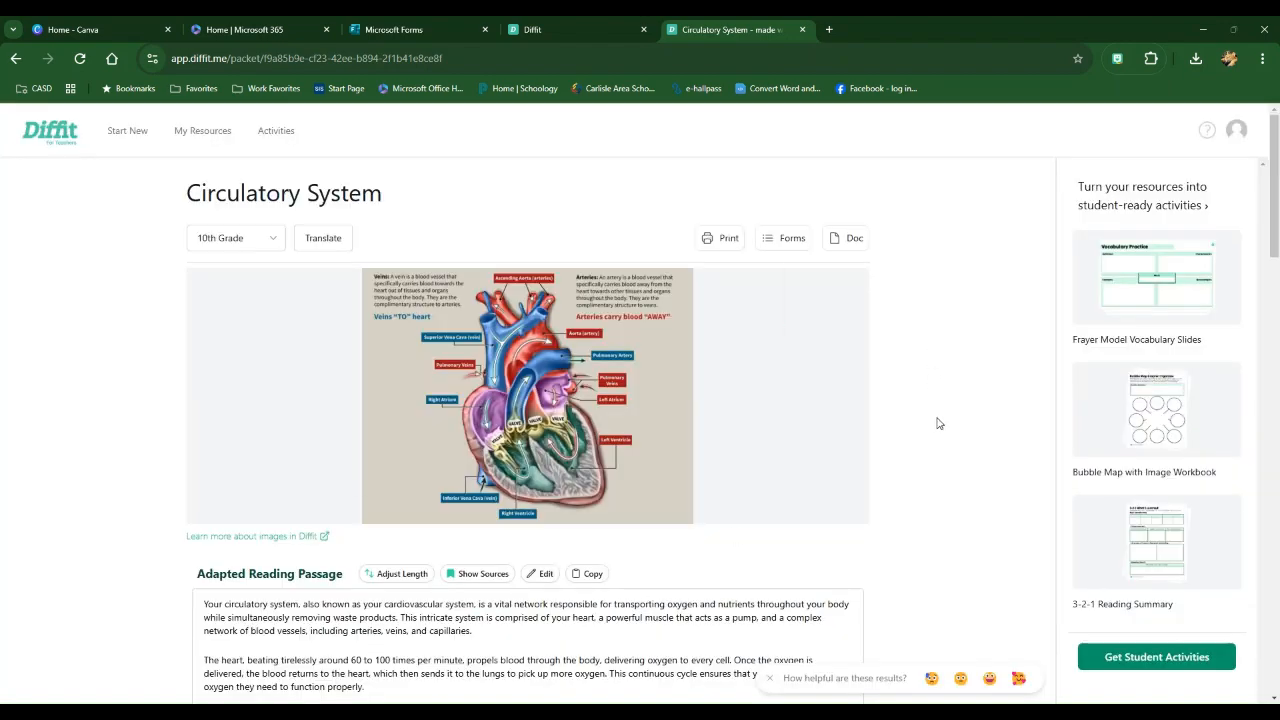
- Review the full adapted reading passage and summary, and show the alternative images for the packet's header picture
scroll(931, 391, "down", 3)
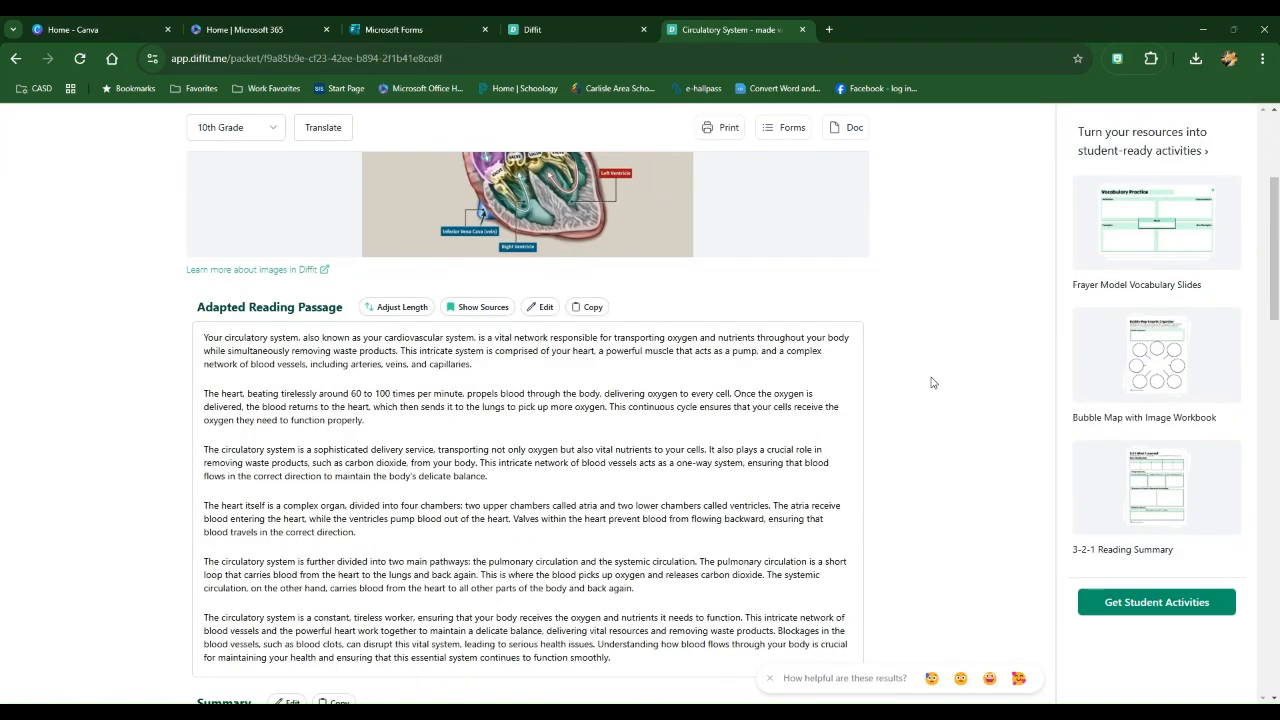
scroll(931, 382, "down", 2)
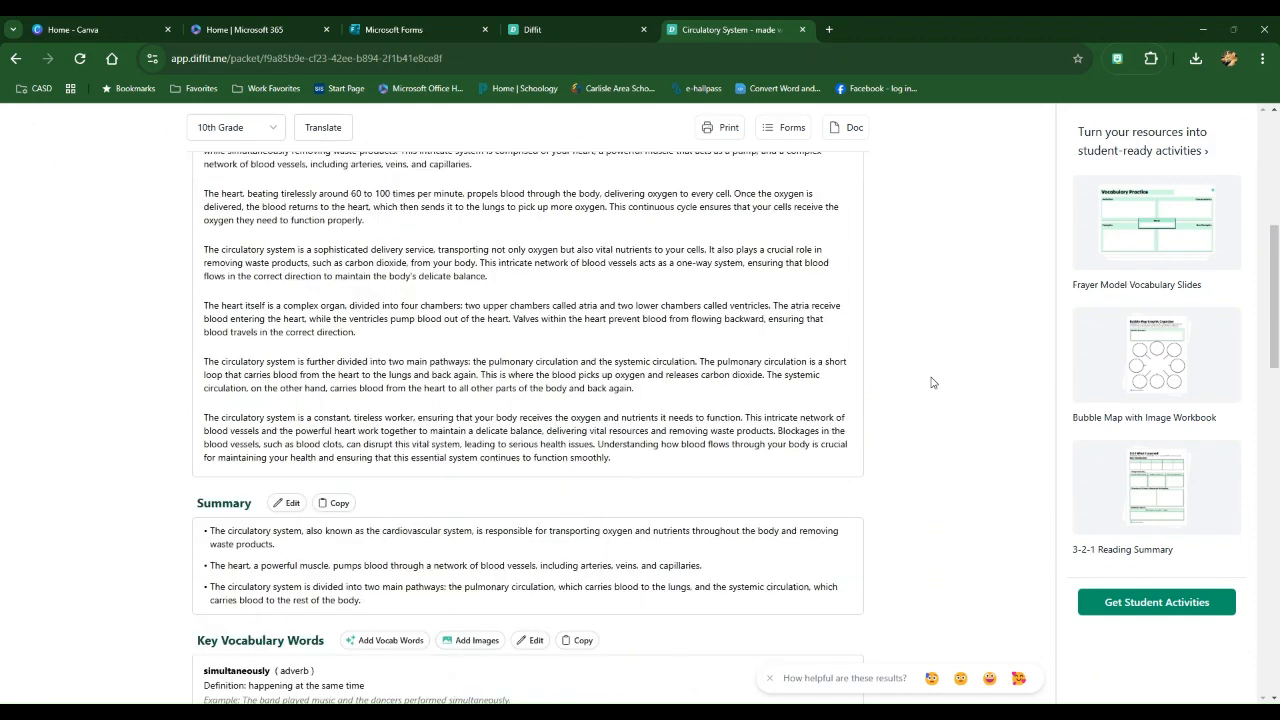
scroll(931, 382, "up", 2)
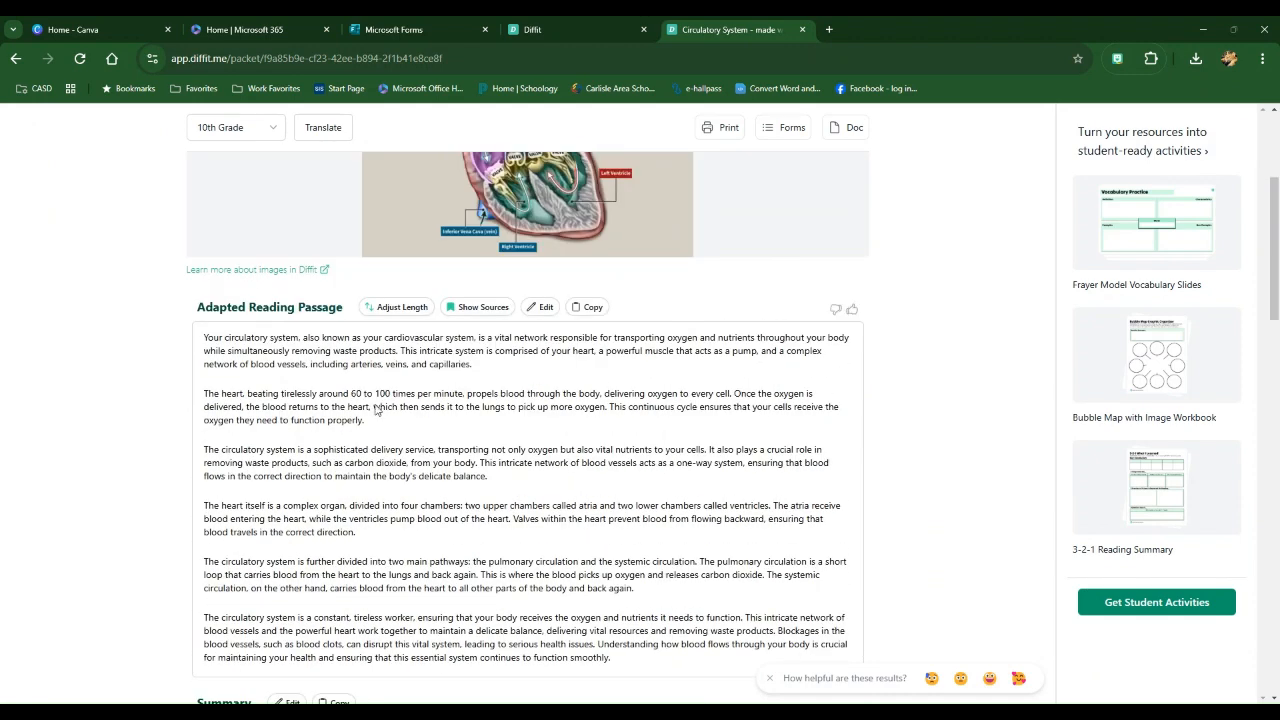
scroll(330, 472, "down", 1)
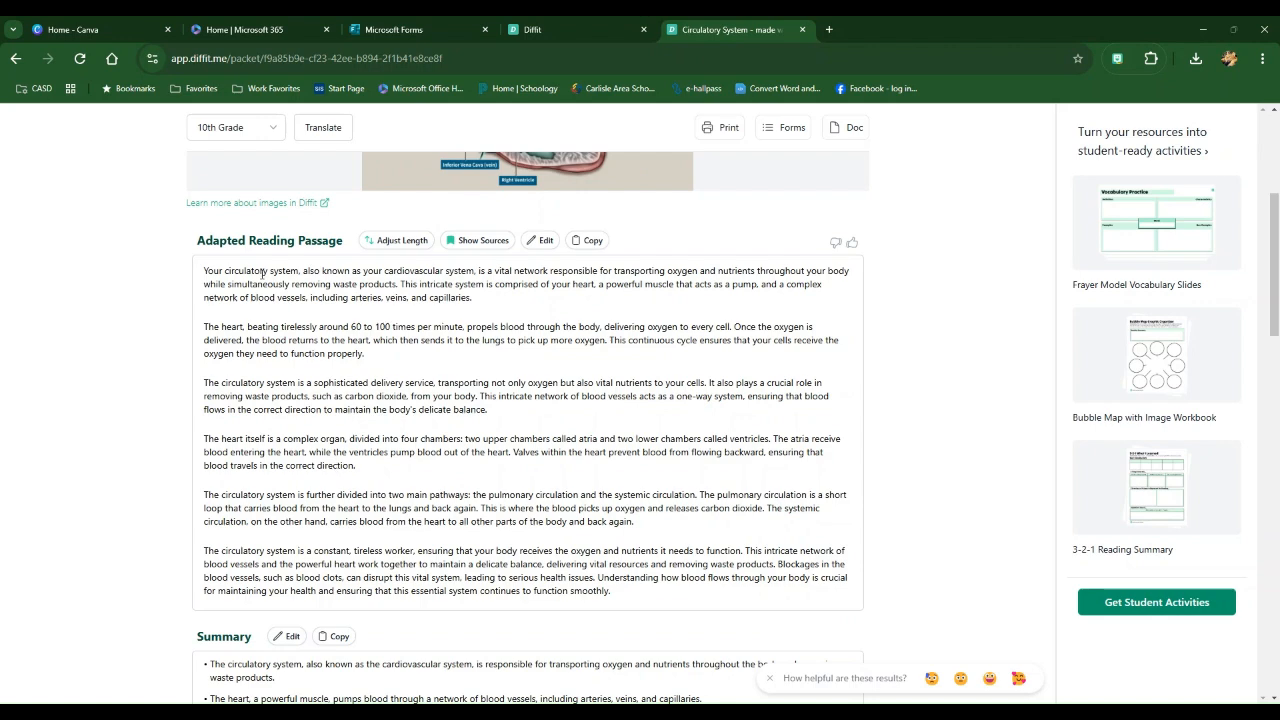
scroll(371, 487, "up", 5)
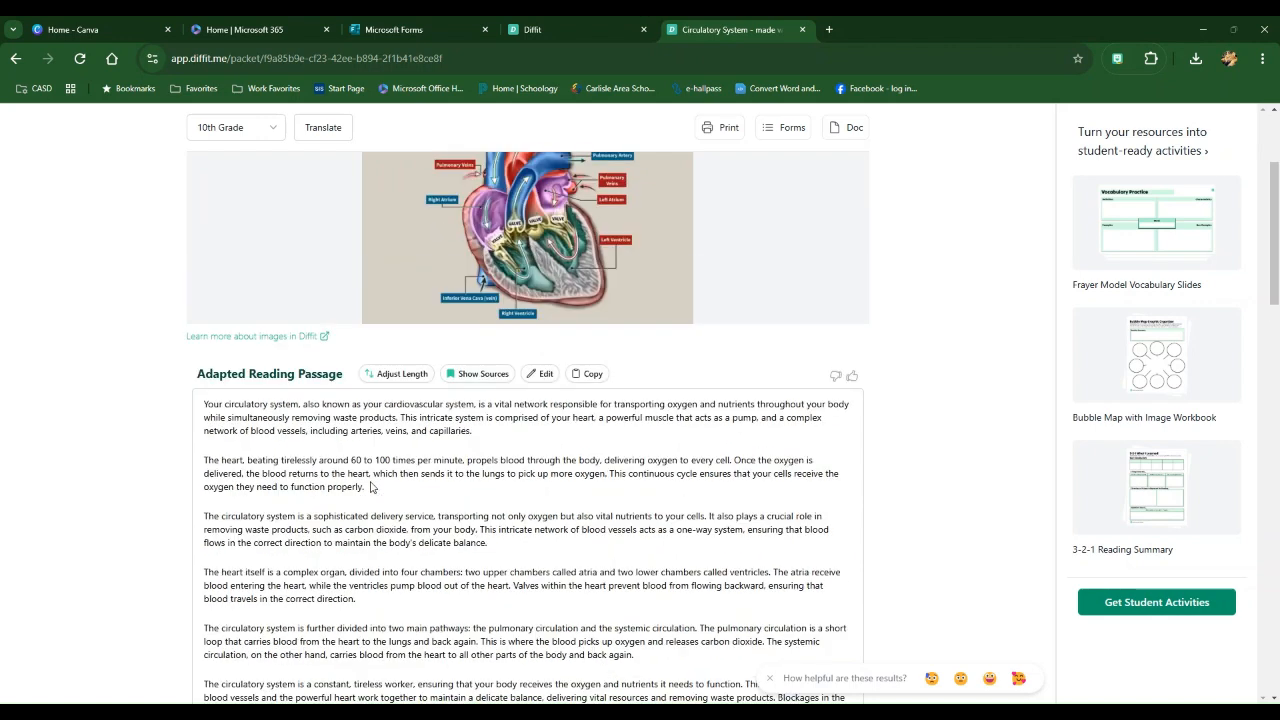
mouse_move(806, 327)
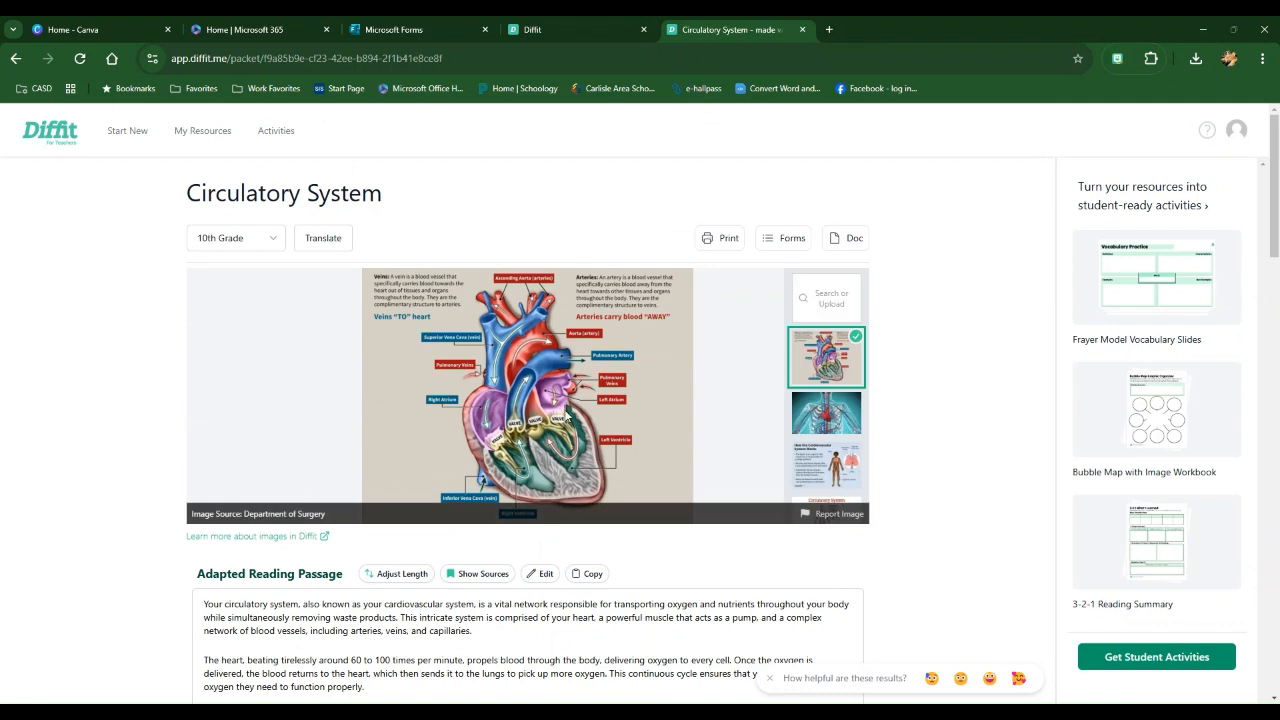
- Try alternative header images including the Verywell Health cardiovascular diagram, restore the labelled heart diagram, and browse the remaining image choices
left_click(821, 401)
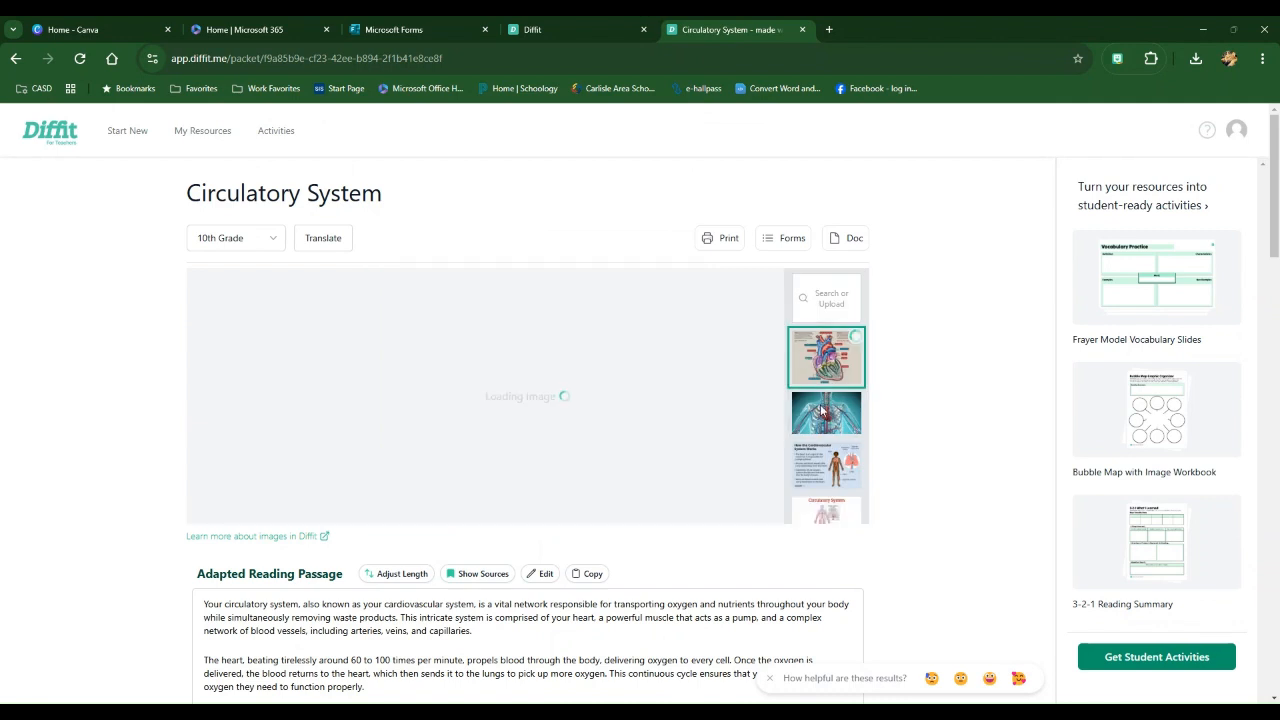
left_click(822, 462)
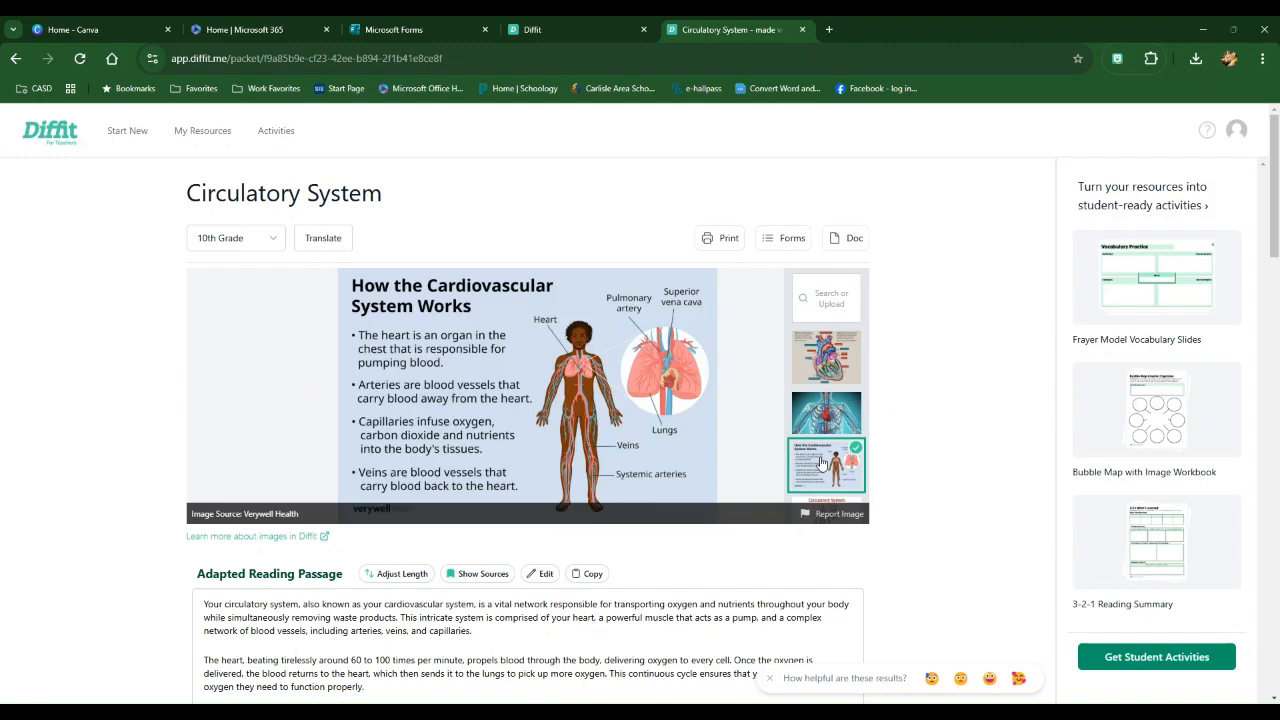
left_click(822, 362)
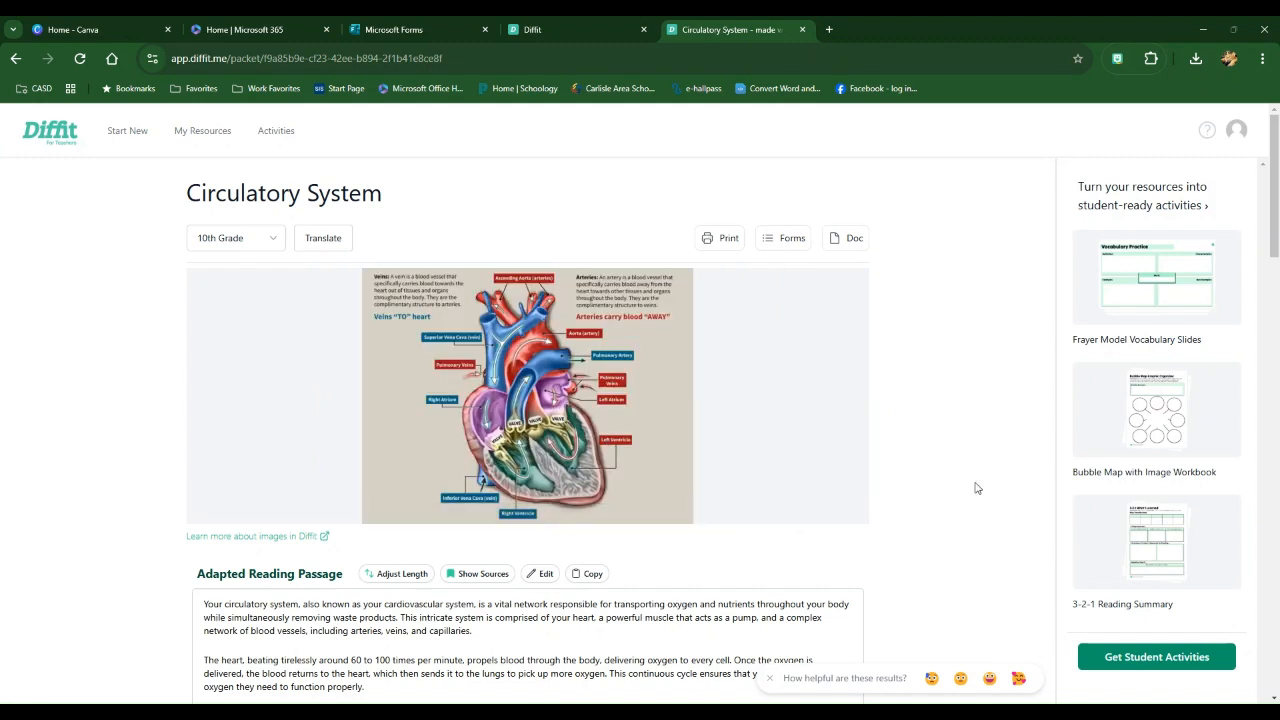
mouse_move(810, 355)
scroll(826, 410, "down", 5)
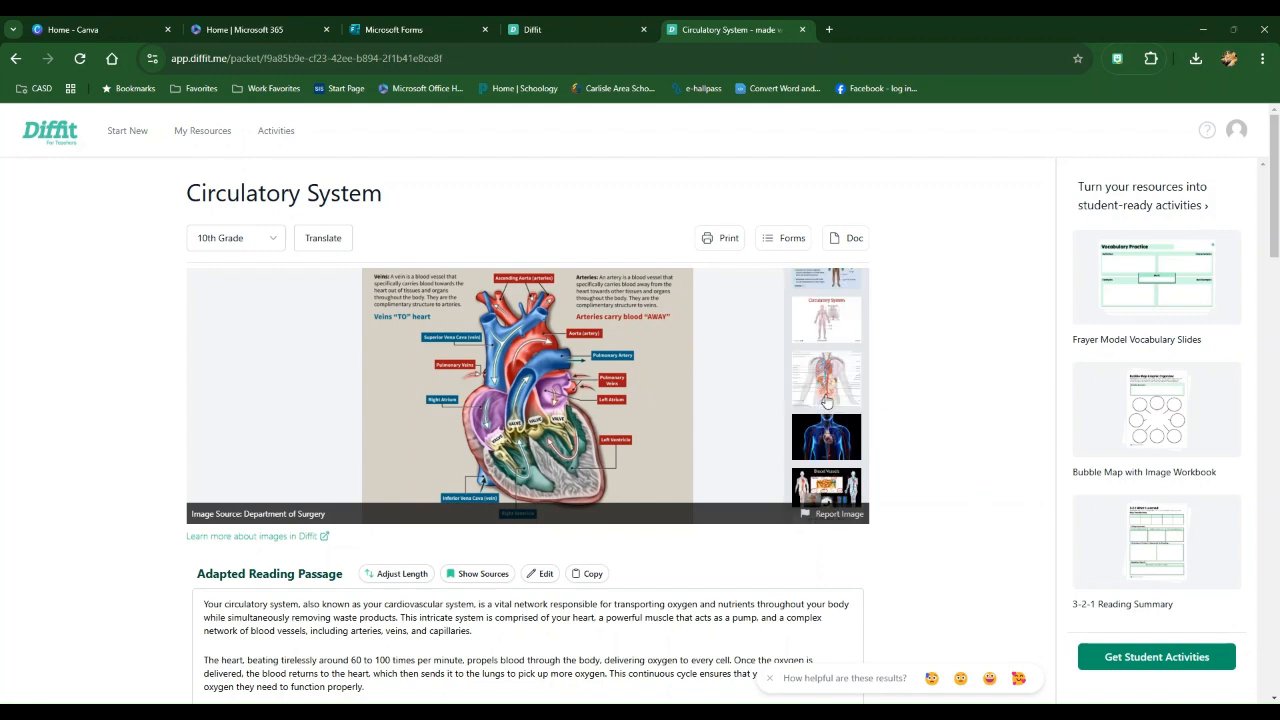
scroll(830, 405, "down", 2)
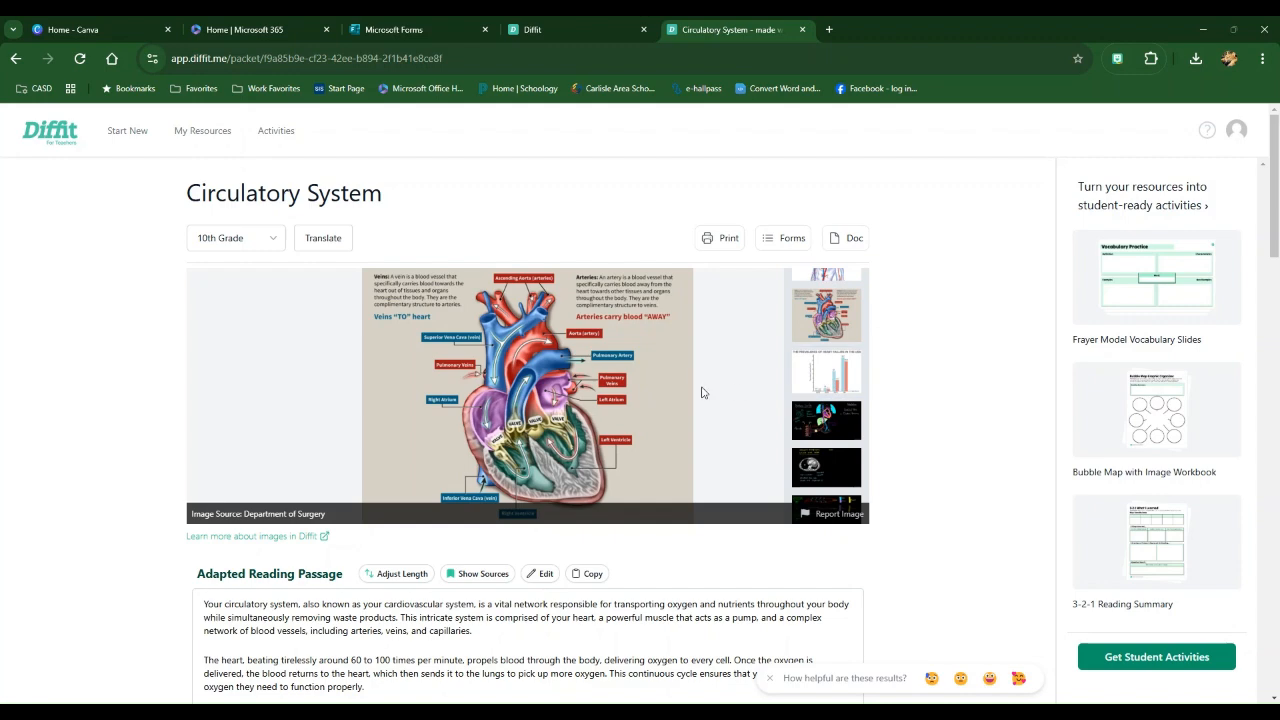
- Show the sources for the adapted reading passage and examine its in-text citations and source list
scroll(86, 384, "down", 2)
scroll(86, 384, "down", 1)
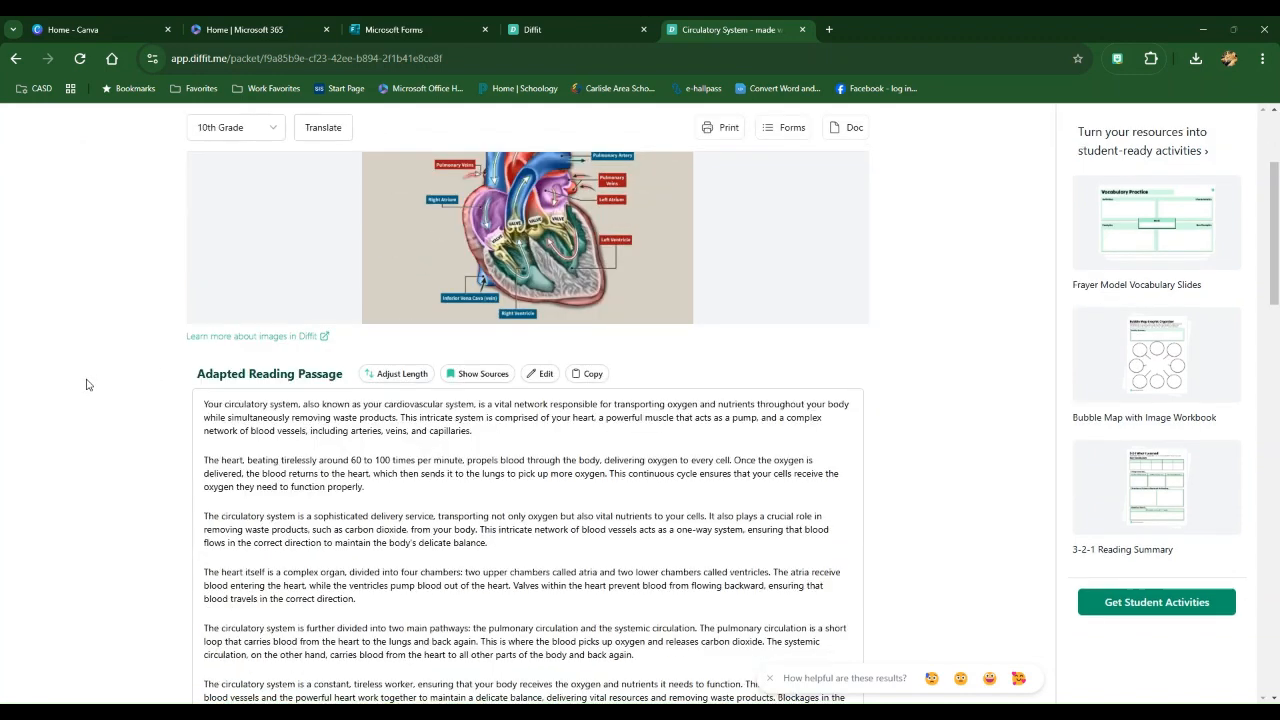
left_click(474, 376)
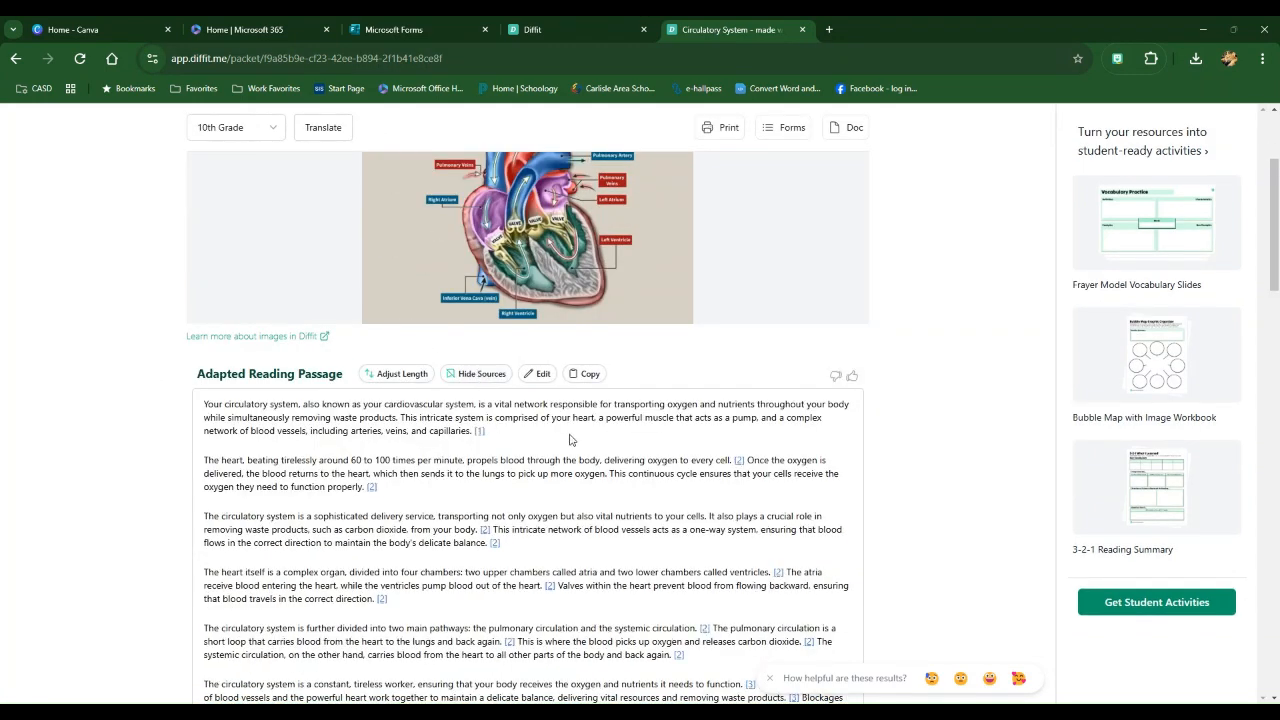
scroll(571, 437, "down", 1)
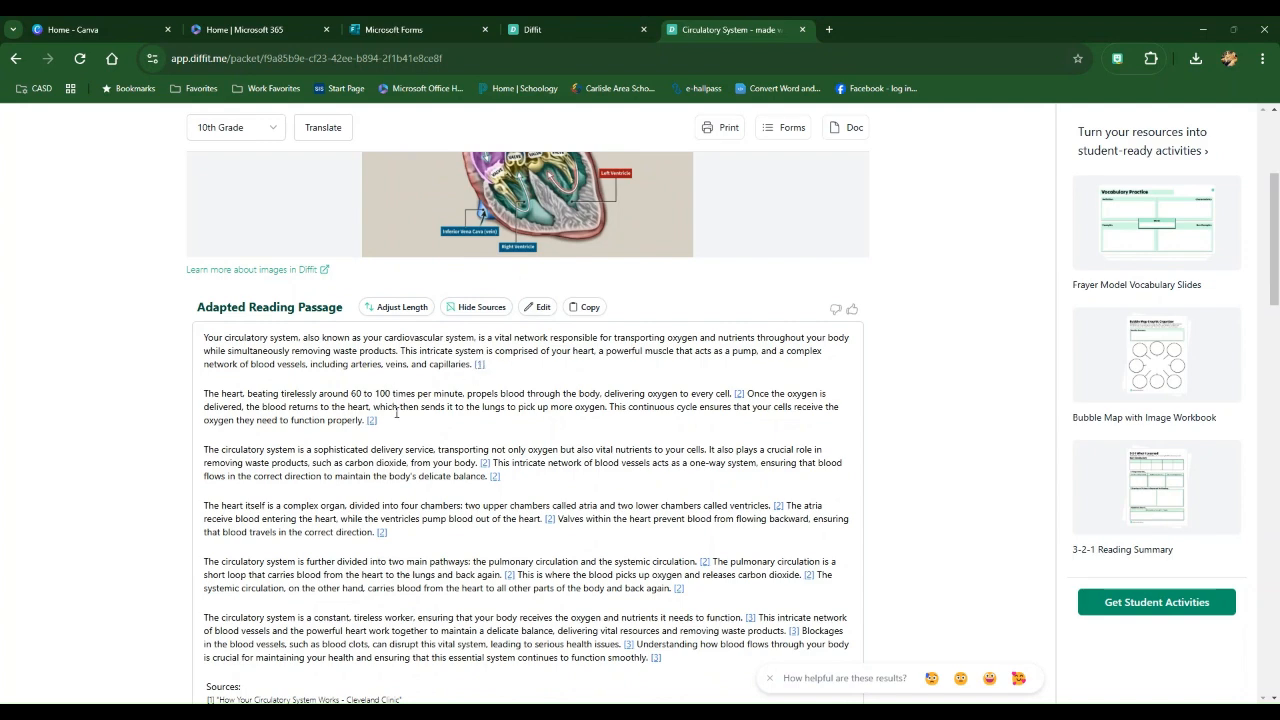
scroll(558, 477, "down", 3)
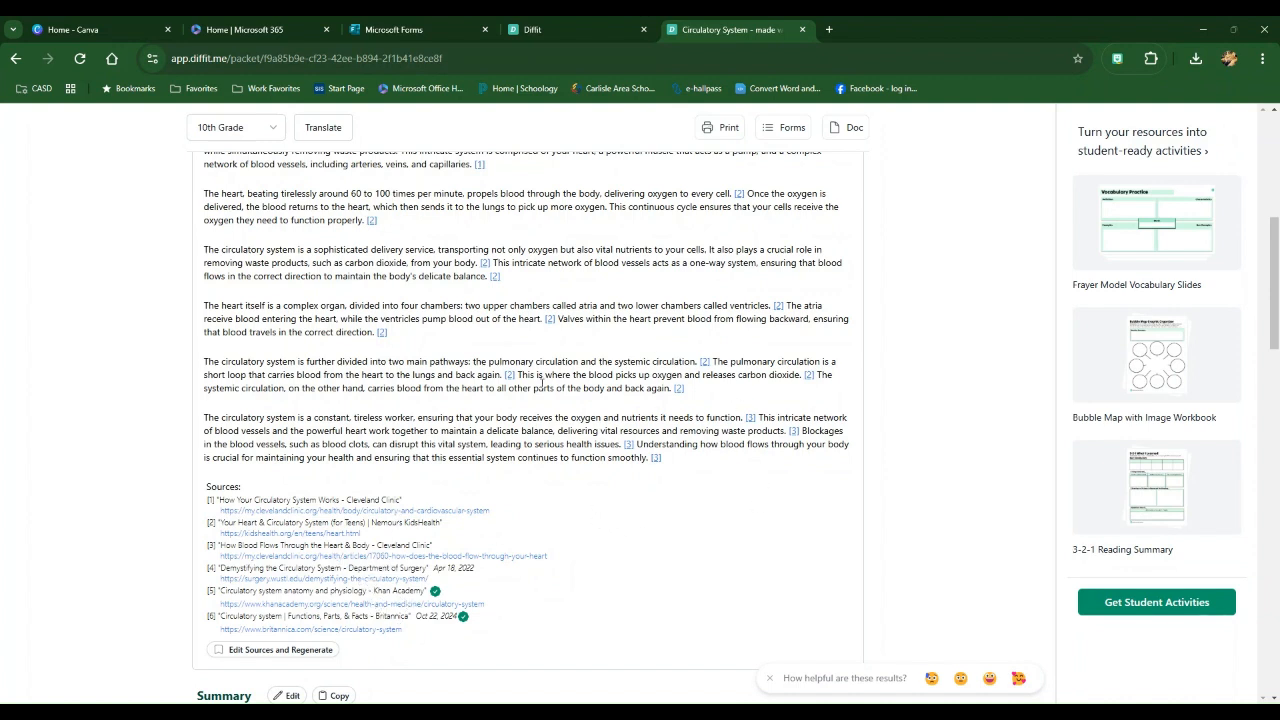
scroll(577, 477, "up", 2)
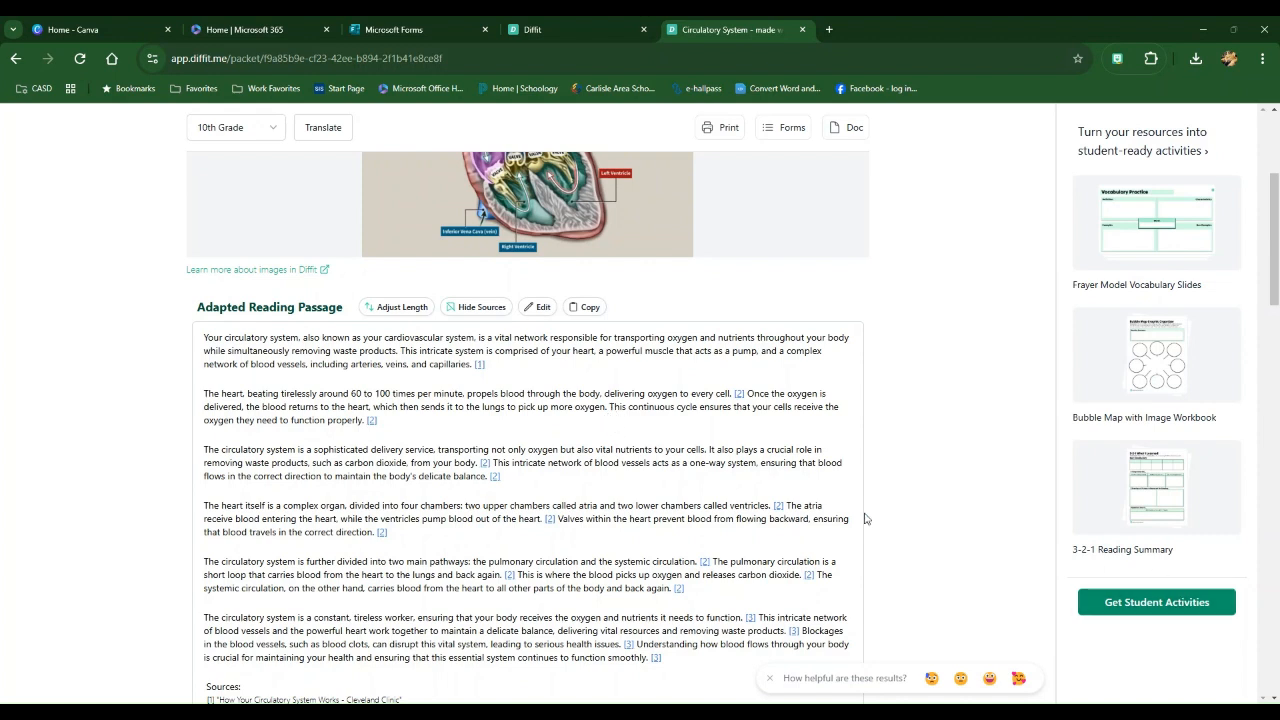
- Review the 10th-grade packet's summary, key vocabulary words and multiple choice questions
scroll(686, 452, "down", 5)
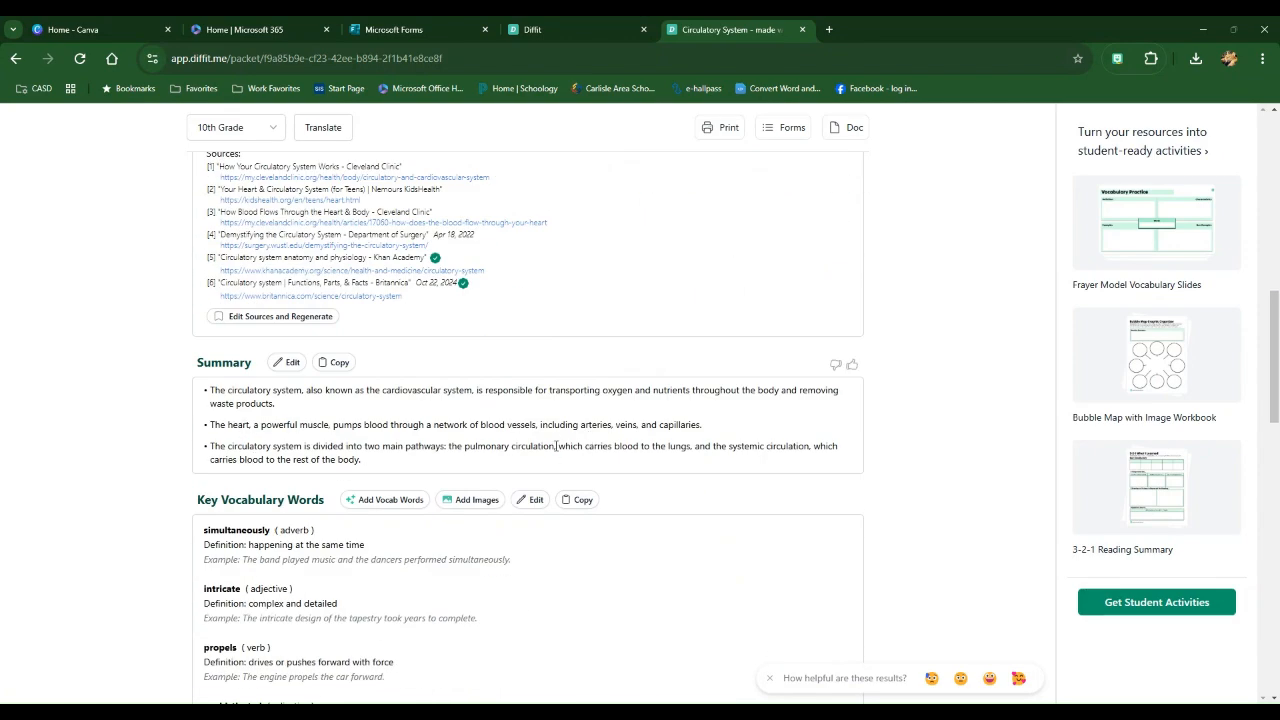
scroll(555, 455, "down", 2)
scroll(341, 435, "down", 1)
scroll(377, 440, "down", 1)
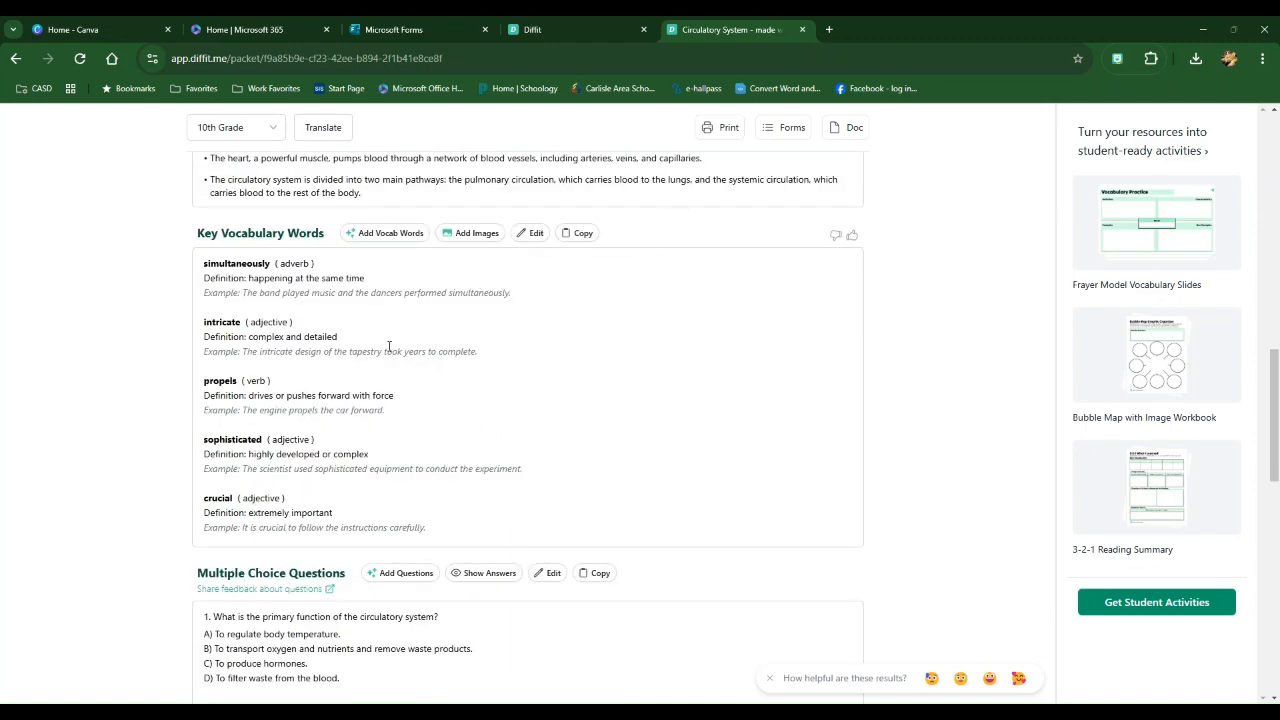
scroll(493, 410, "down", 4)
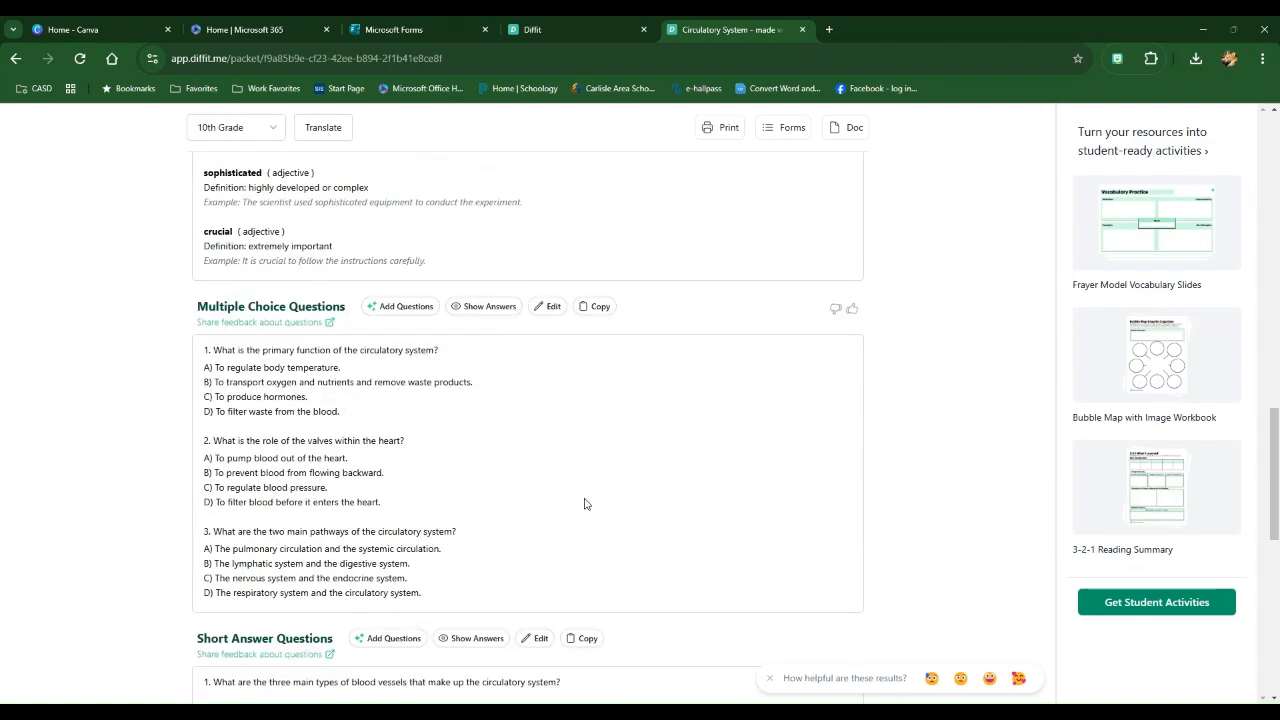
- Change the Circulatory System packet's reading level to 4th Grade and regenerate its resources
scroll(623, 497, "up", 15)
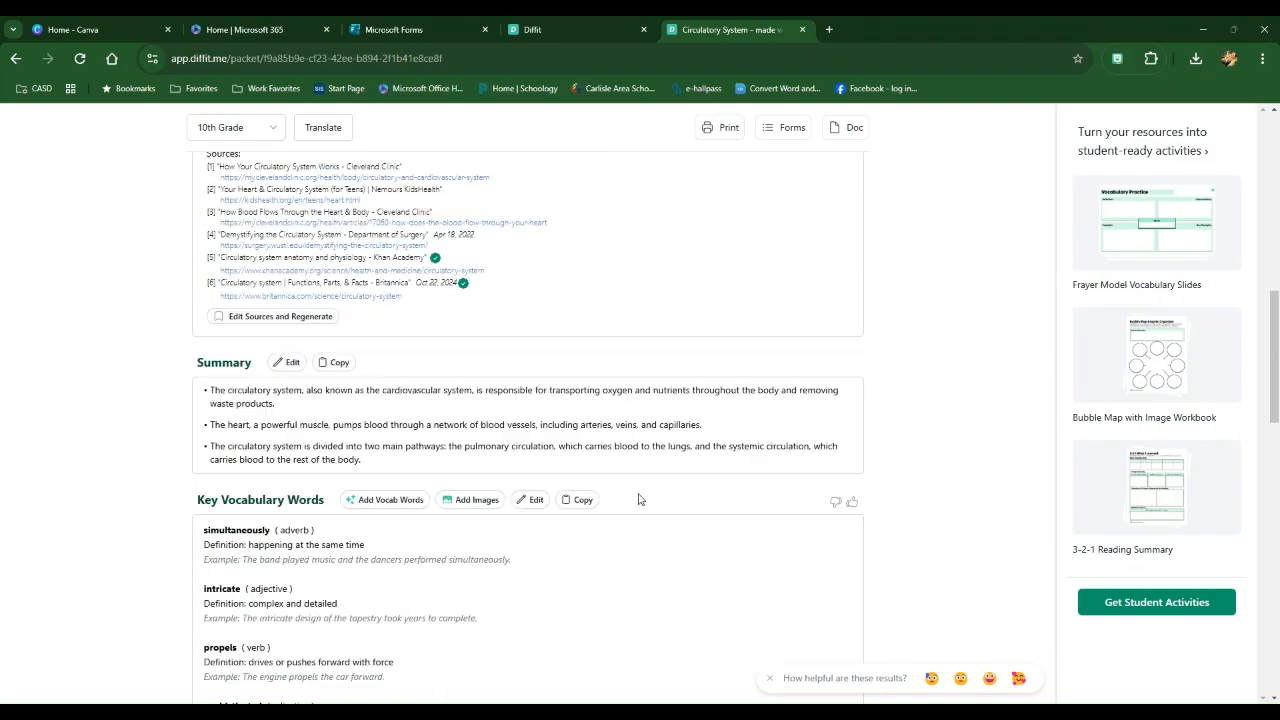
scroll(640, 497, "up", 5)
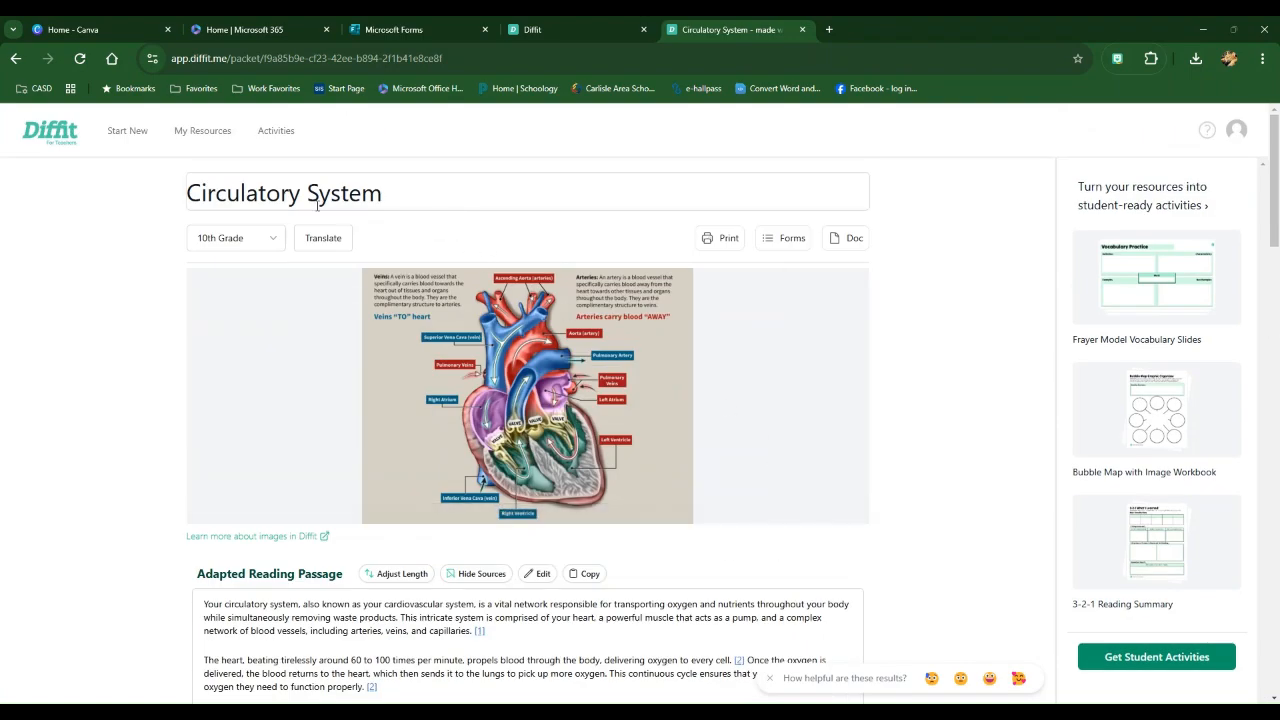
left_click(268, 240)
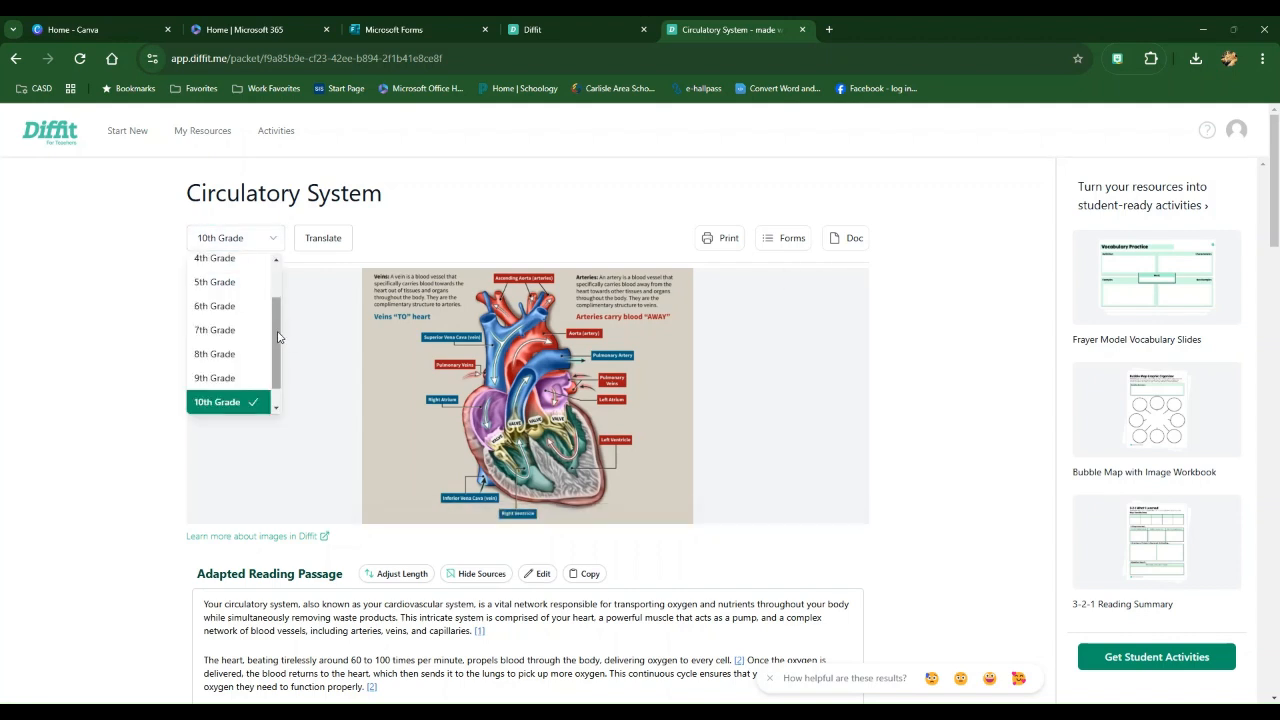
left_click_drag(279, 337, 277, 320)
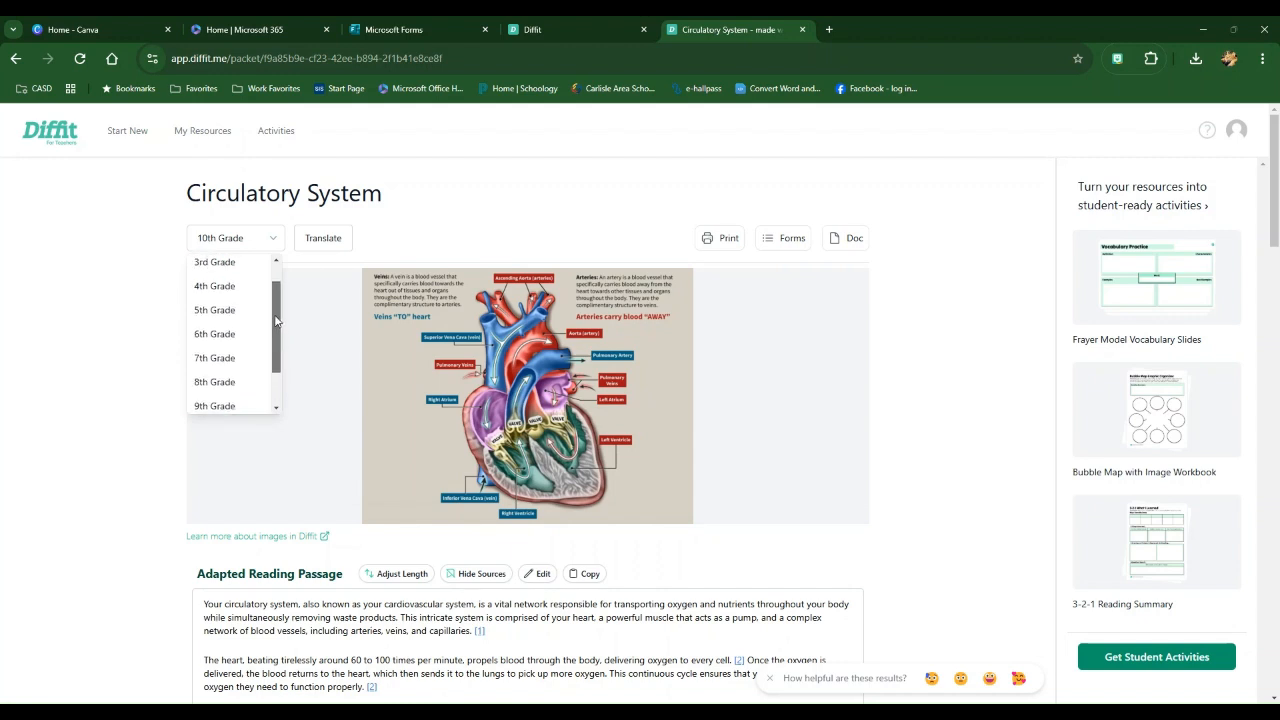
left_click(226, 295)
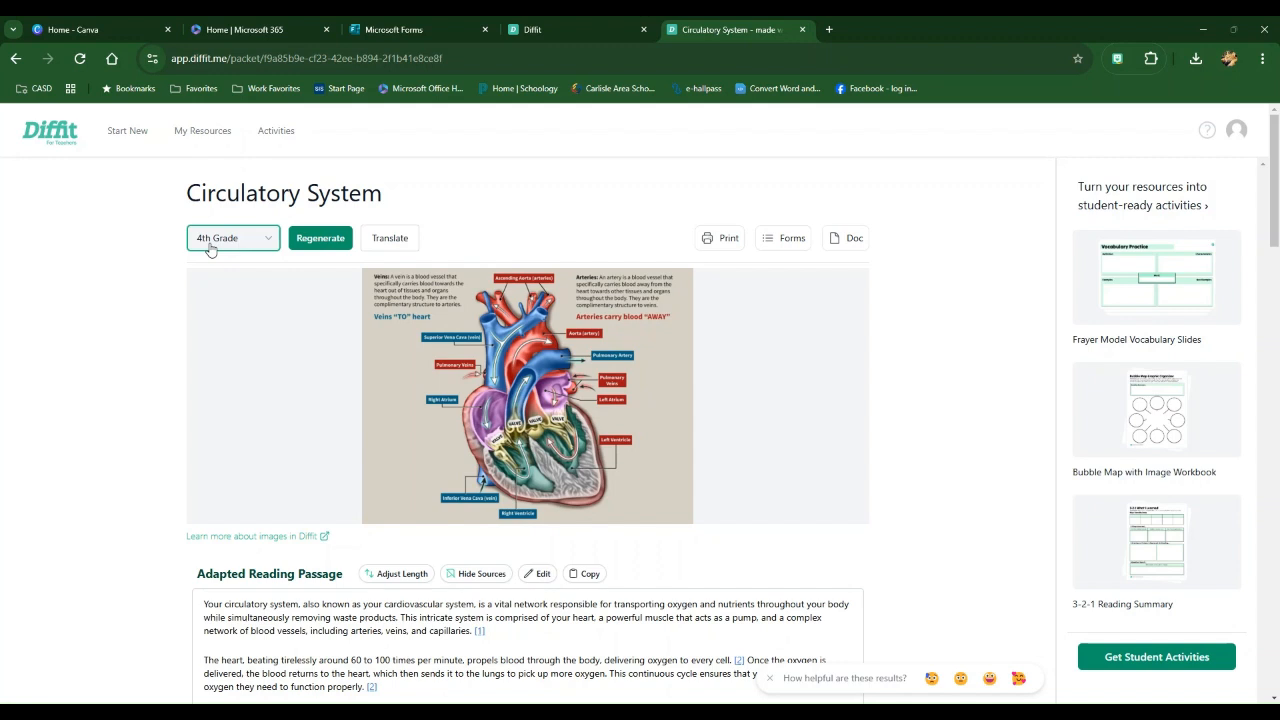
left_click(318, 243)
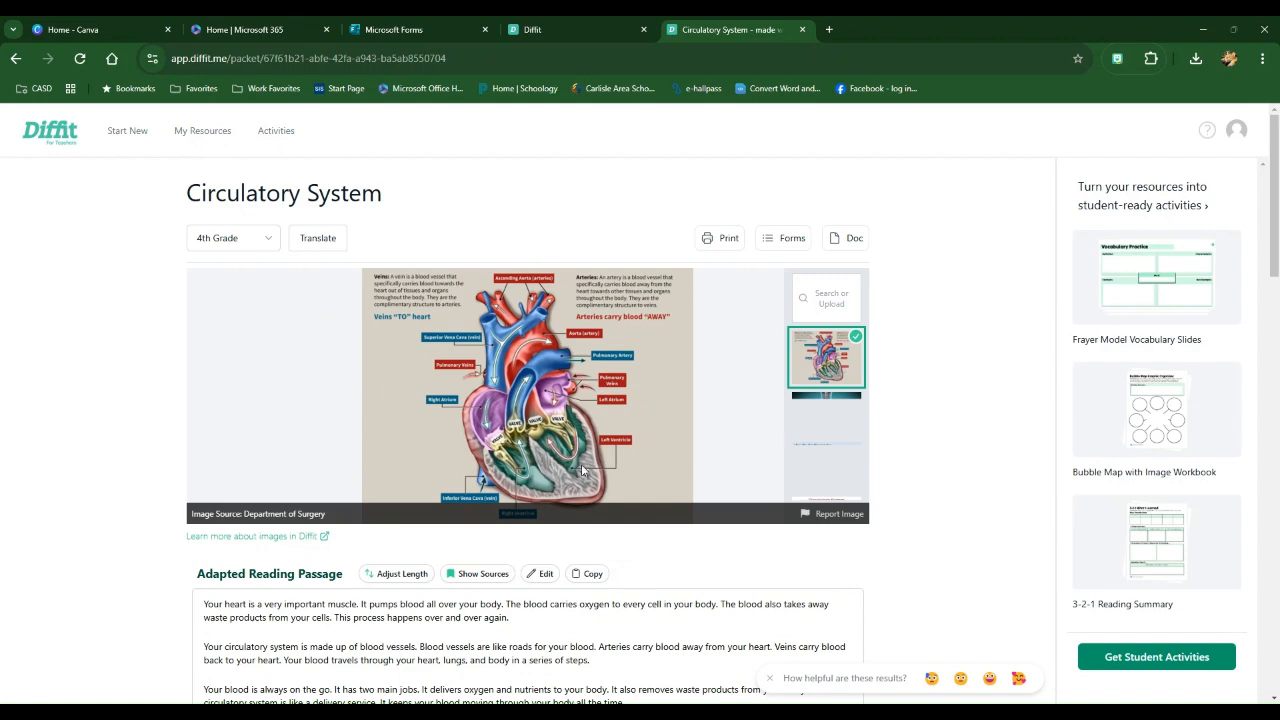
- Review the 4th-grade packet's reading passage, grade level choices, summary, vocabulary, multiple choice and short answer questions, and open-ended prompts
scroll(146, 465, "down", 1)
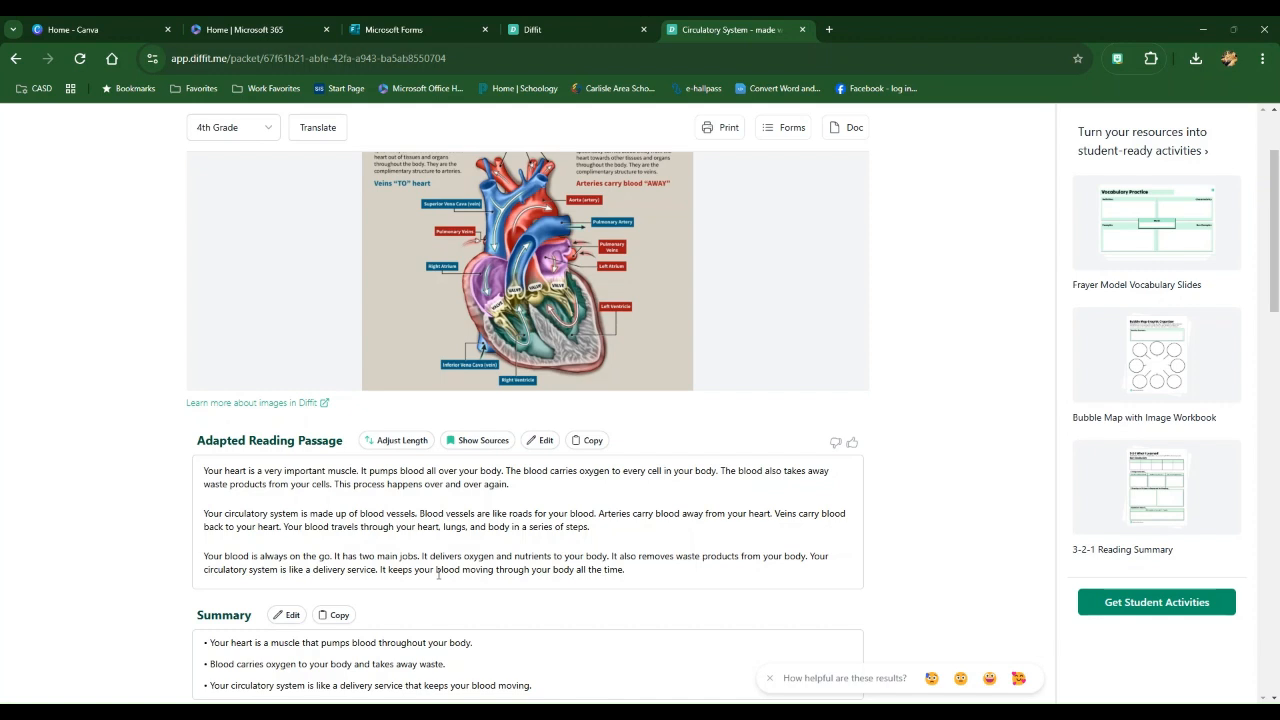
left_click(232, 127)
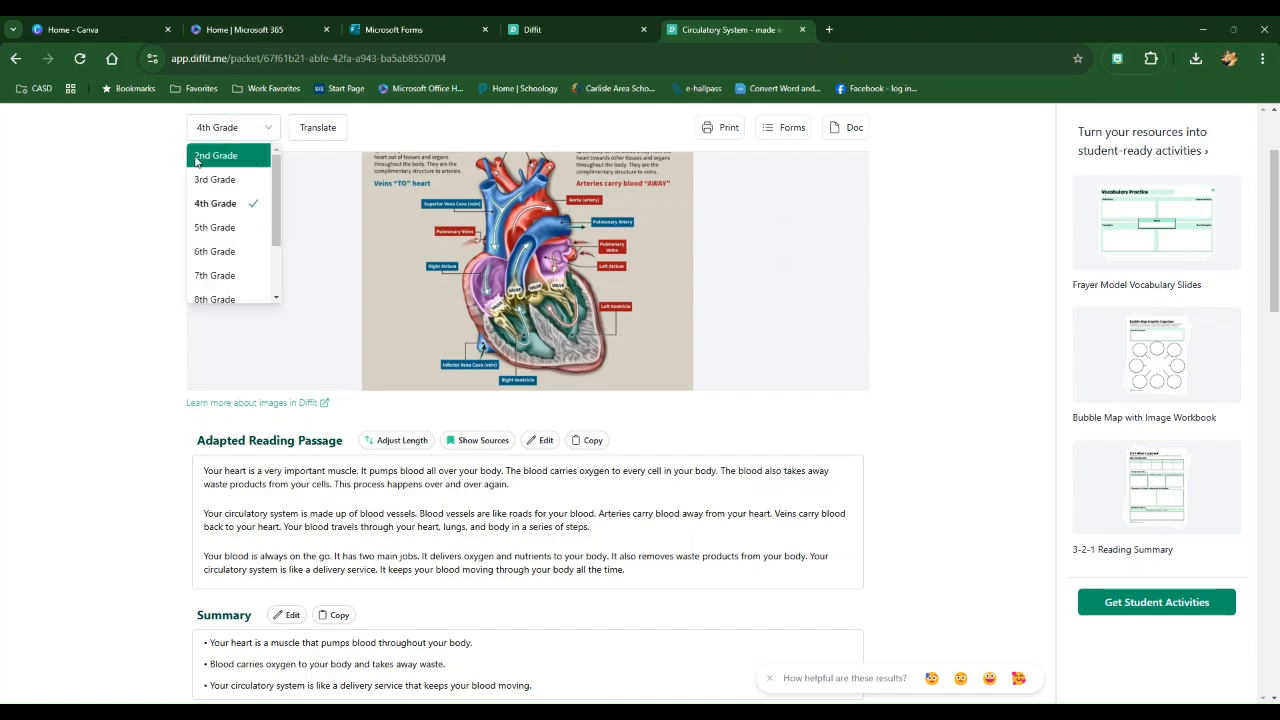
left_click(135, 170)
scroll(140, 250, "down", 2)
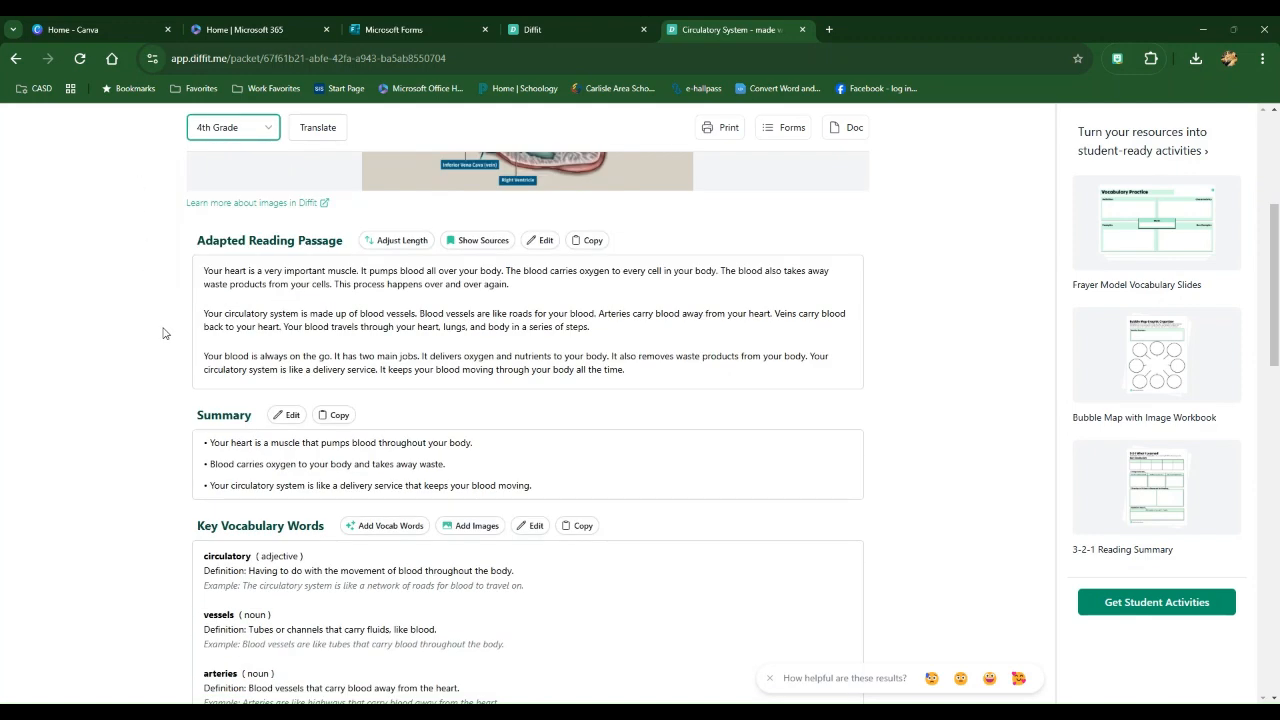
scroll(165, 333, "down", 3)
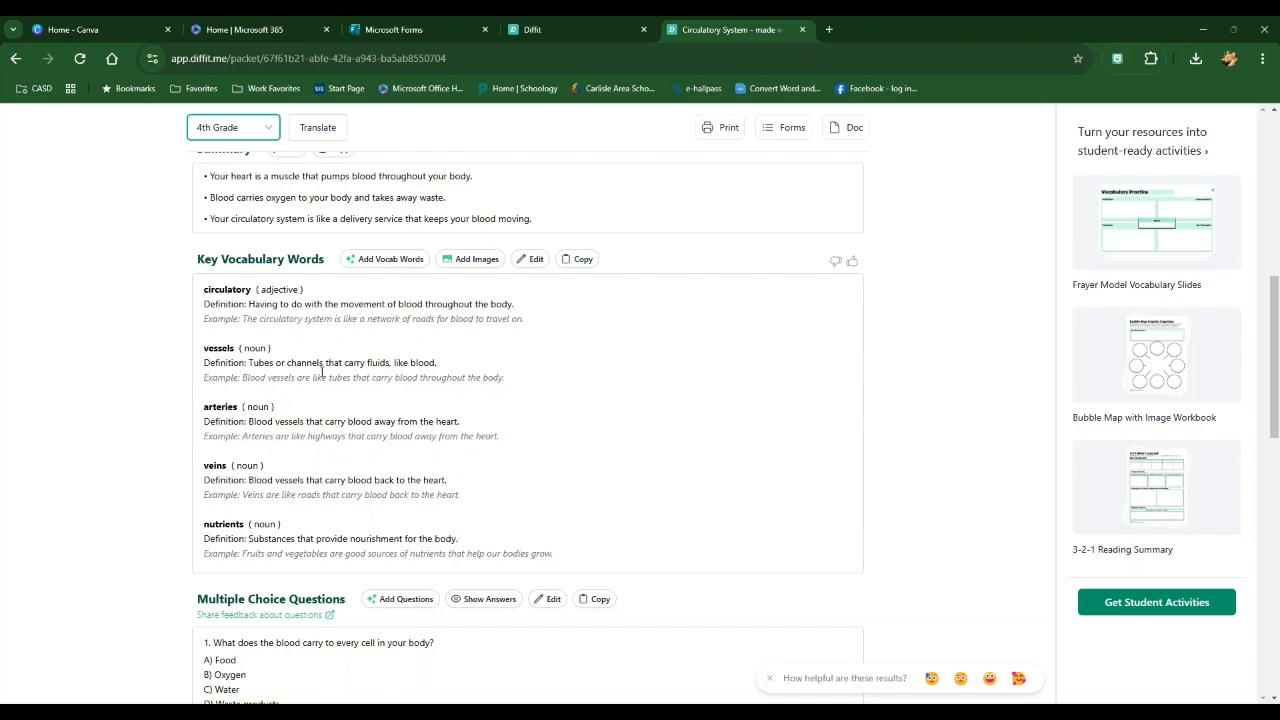
scroll(322, 374, "down", 3)
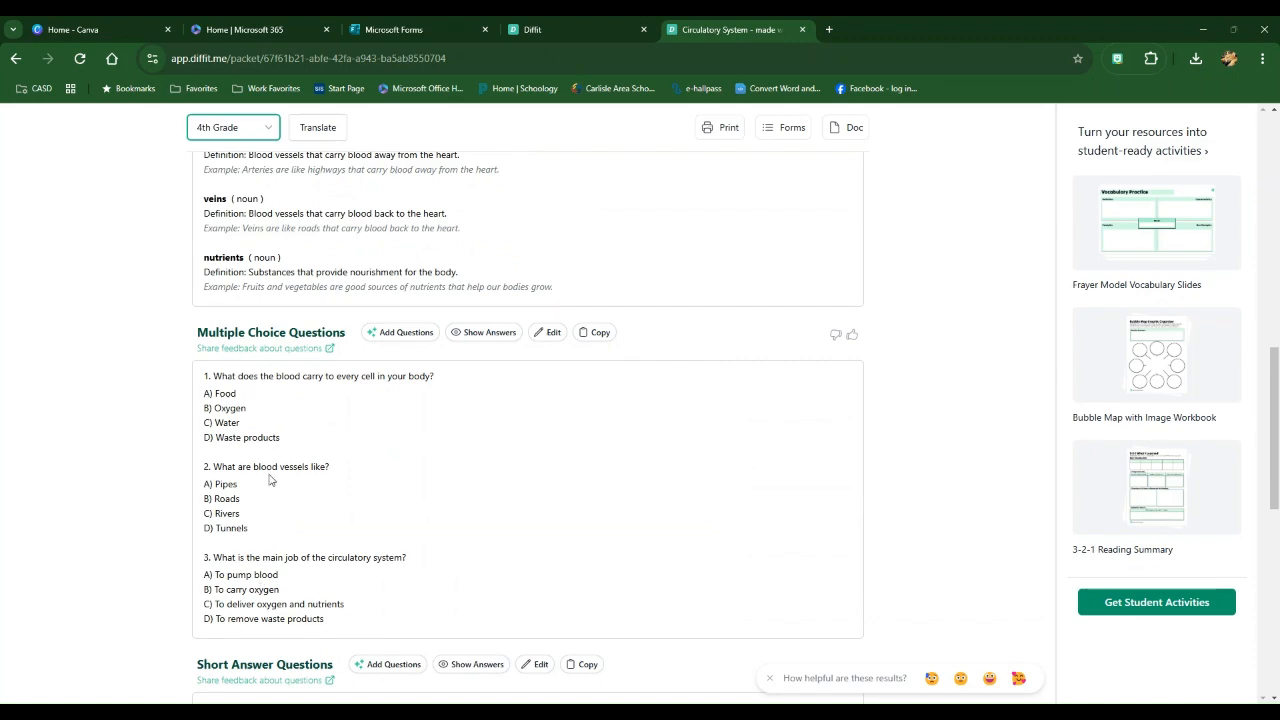
scroll(361, 528, "down", 1)
scroll(361, 528, "down", 4)
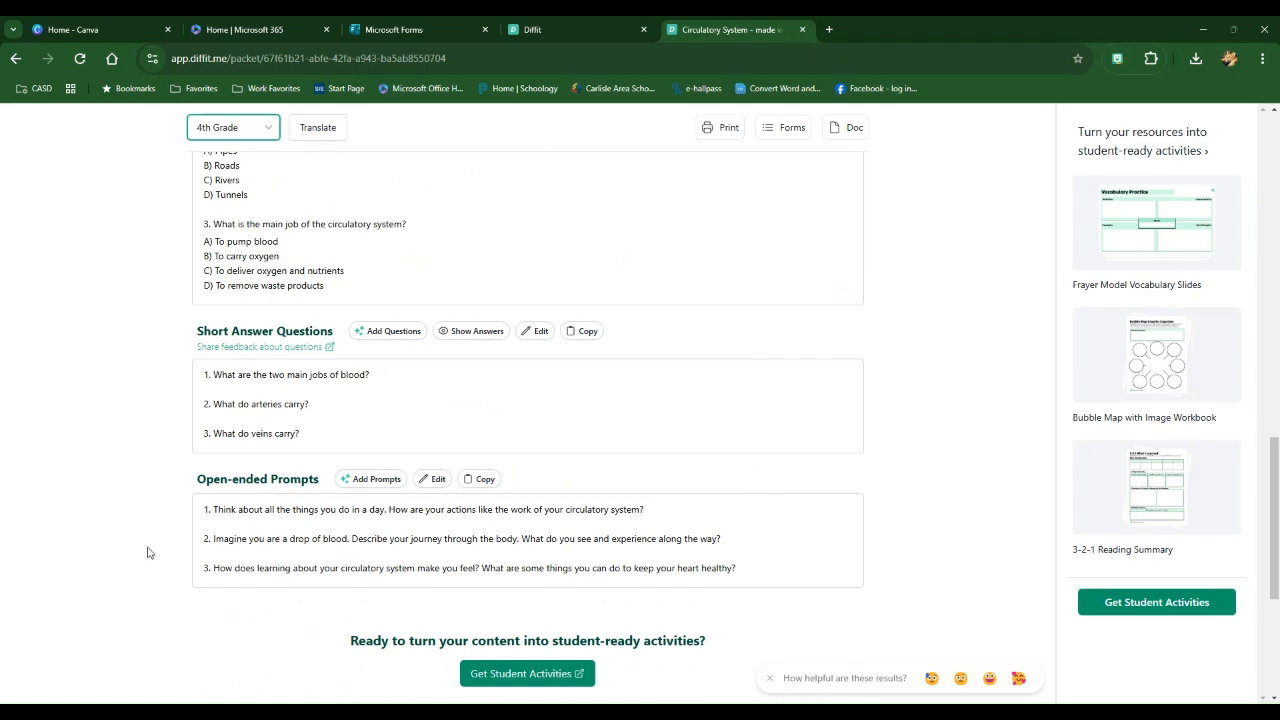
scroll(128, 543, "up", 8)
scroll(130, 535, "up", 10)
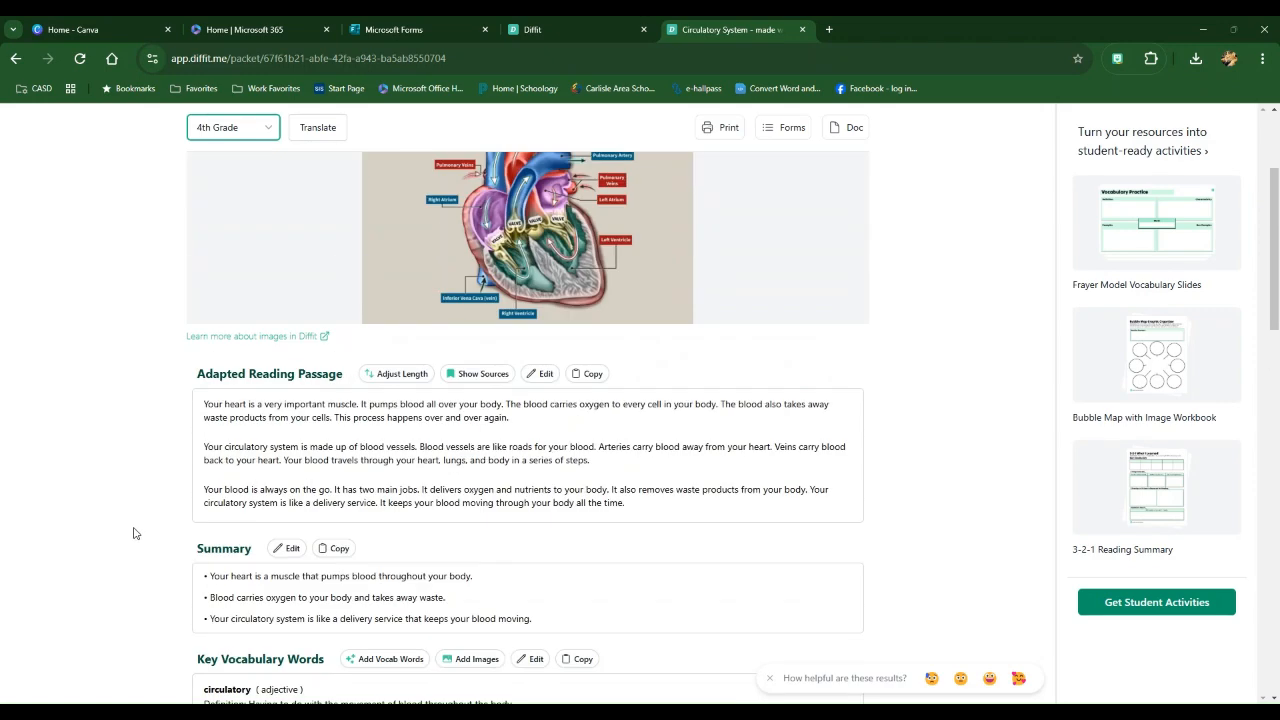